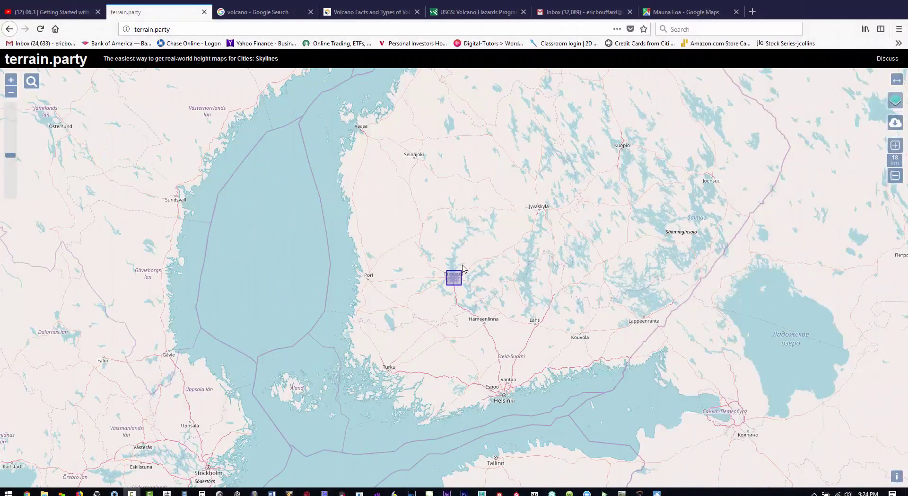
- Check where Mauna Loa lies on the Google Maps page and return to the terrain.party map
drag(455, 277, 308, 286)
scroll(421, 256, down, 1)
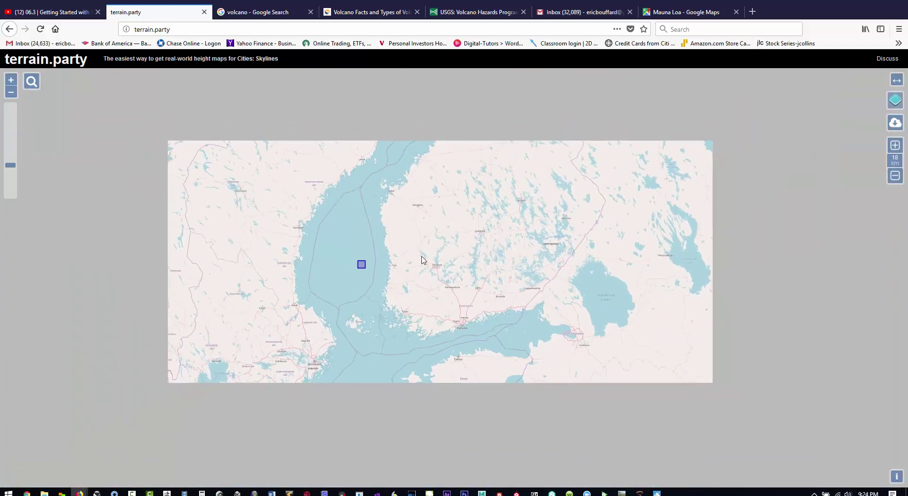
click(677, 13)
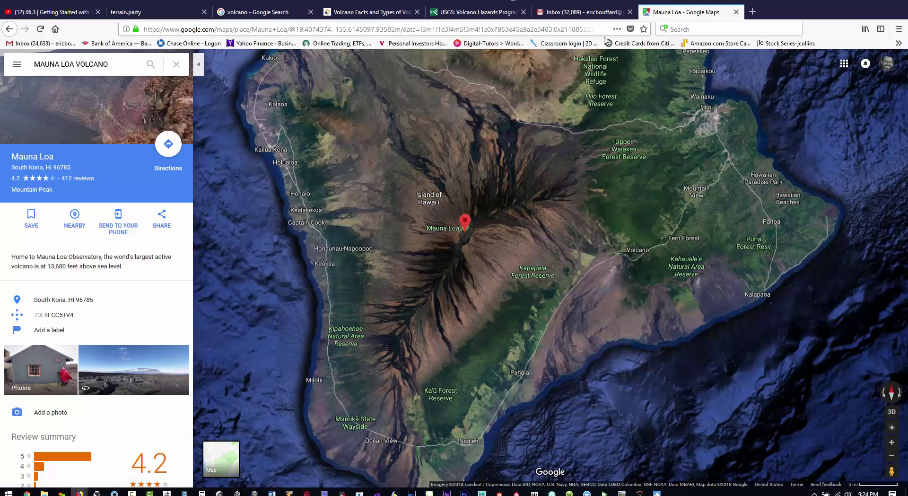
click(184, 19)
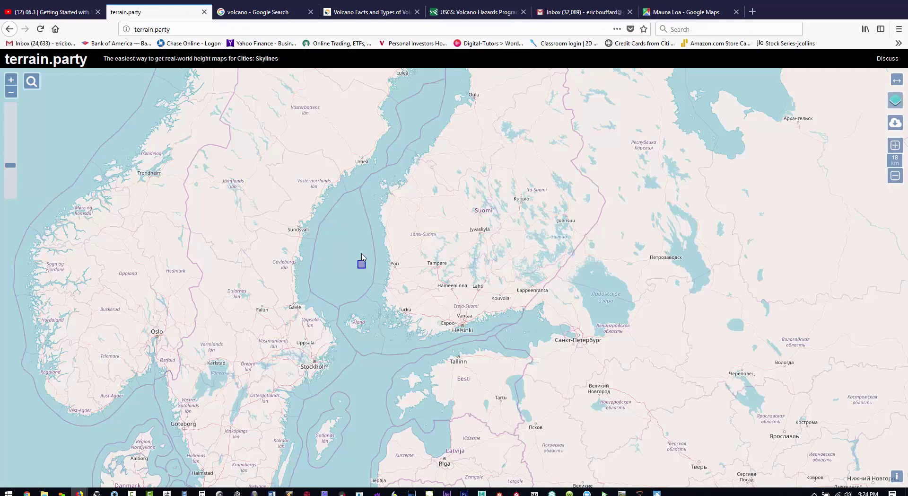
- Move the 18 km selection box from Scandinavia across the world map to the island of Hawaii
drag(361, 265, 174, 275)
drag(276, 273, 635, 253)
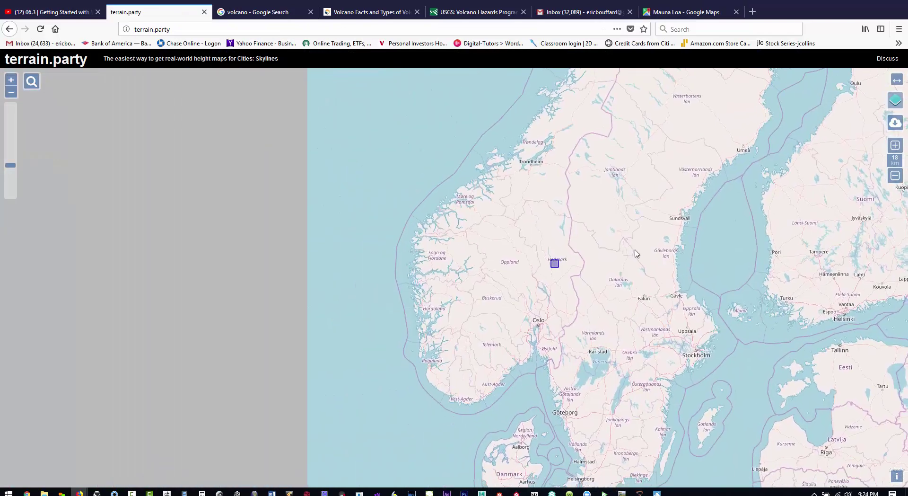
scroll(615, 251, down, 2)
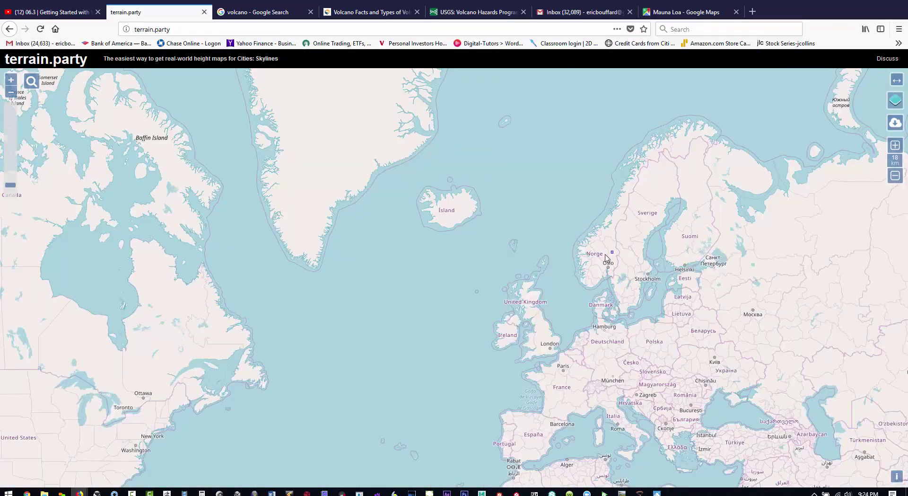
drag(178, 343, 389, 339)
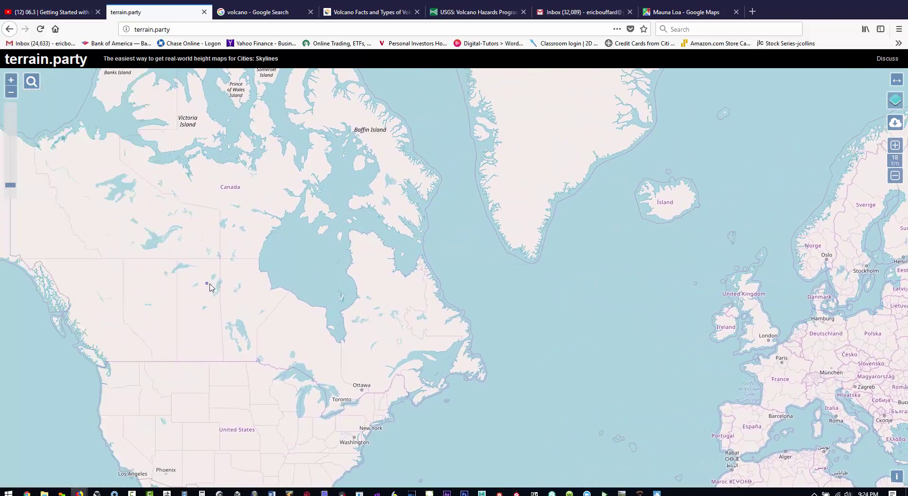
drag(233, 338, 578, 318)
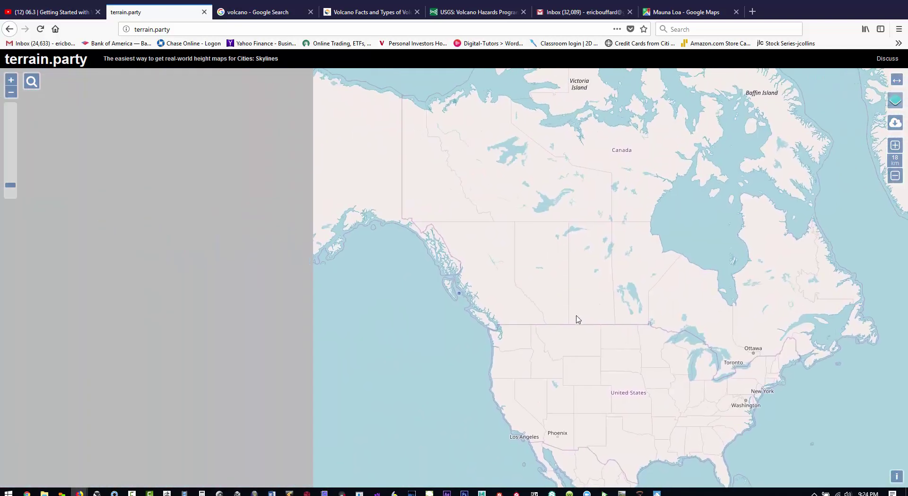
drag(474, 288, 401, 384)
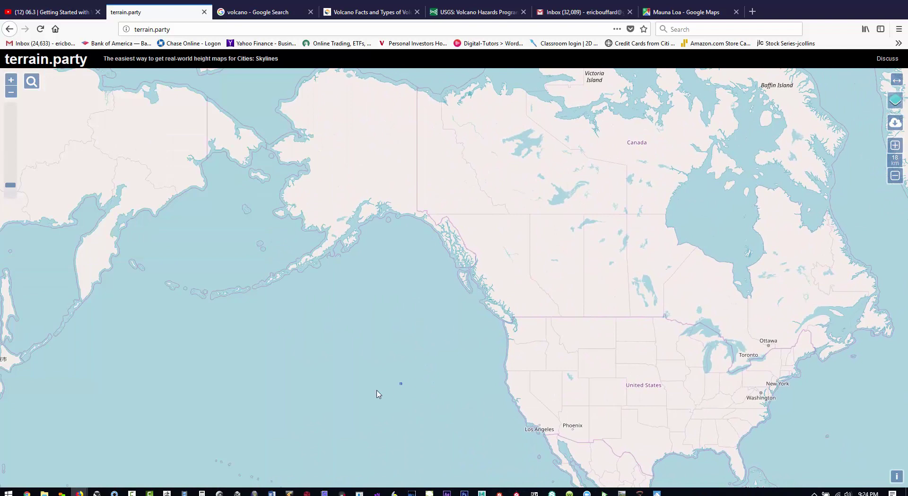
drag(475, 378, 641, 227)
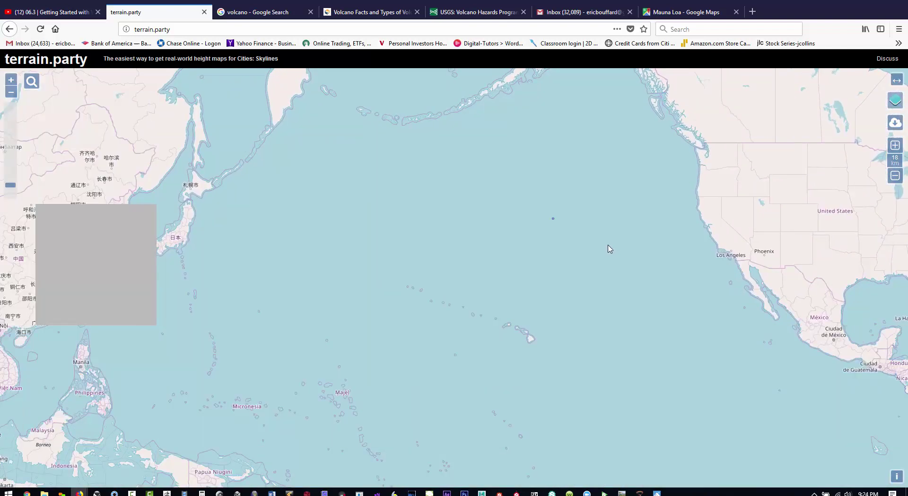
drag(553, 219, 532, 344)
scroll(532, 340, up, 5)
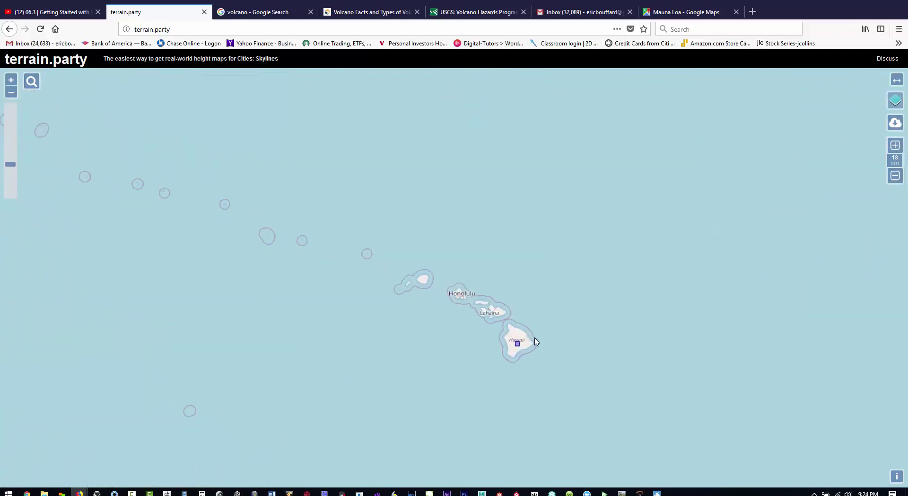
scroll(513, 328, up, 1)
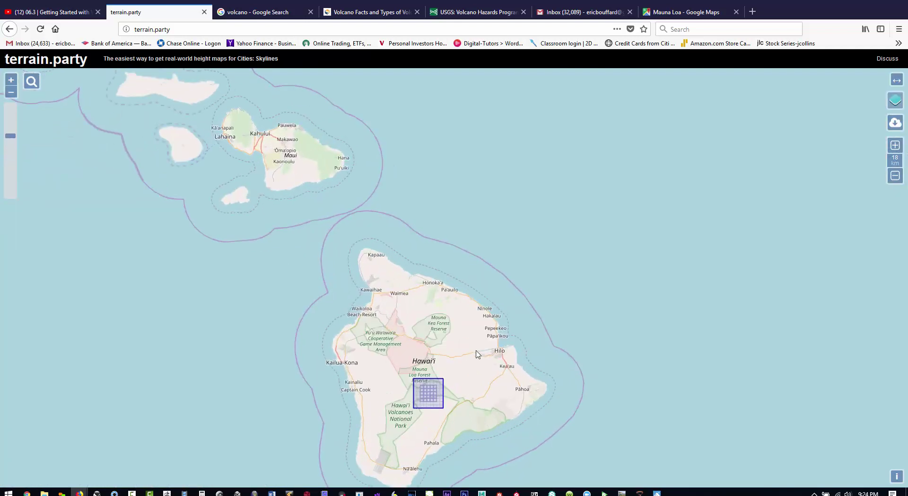
- Reposition the selection box southwest of the Mauna Loa Forest Reserve, over the northern part of Hawaii Volcanoes National Park
drag(475, 349, 448, 263)
scroll(449, 266, up, 2)
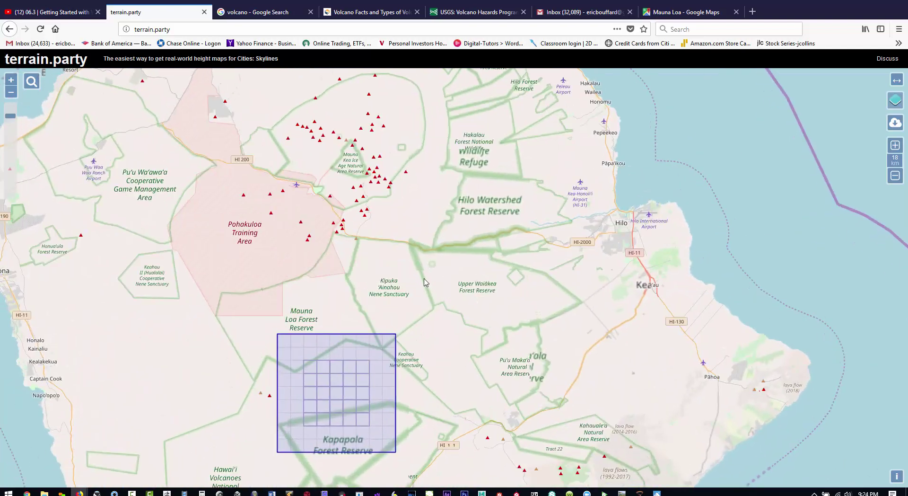
drag(406, 329, 515, 172)
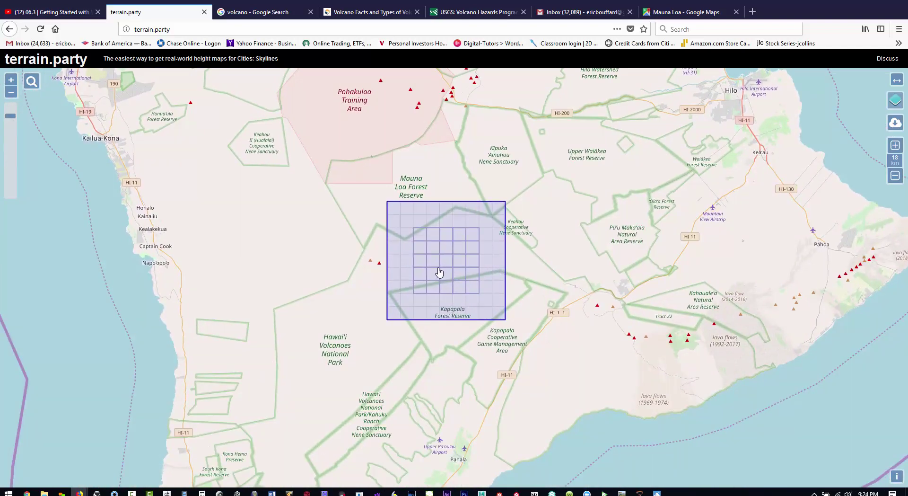
drag(441, 274, 378, 229)
mouse_move(534, 162)
mouse_down()
mouse_move(582, 249)
mouse_move(547, 157)
mouse_up()
scroll(548, 221, down, 1)
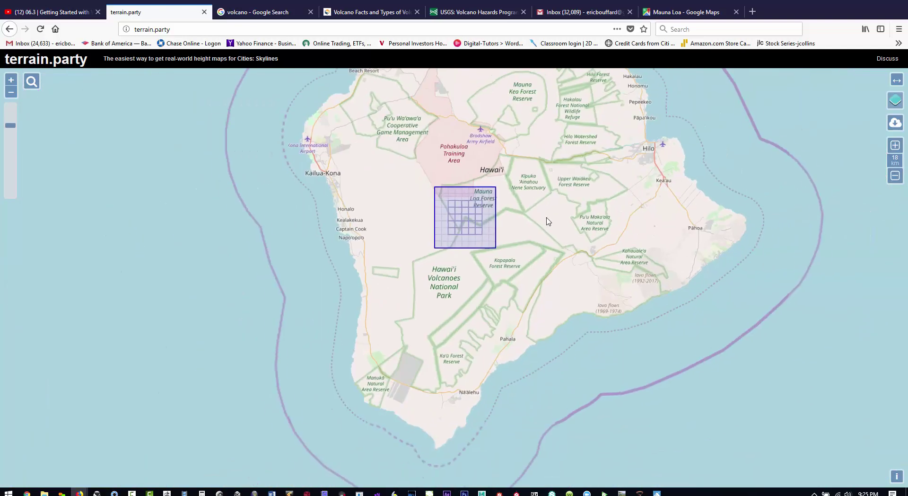
drag(521, 242, 474, 314)
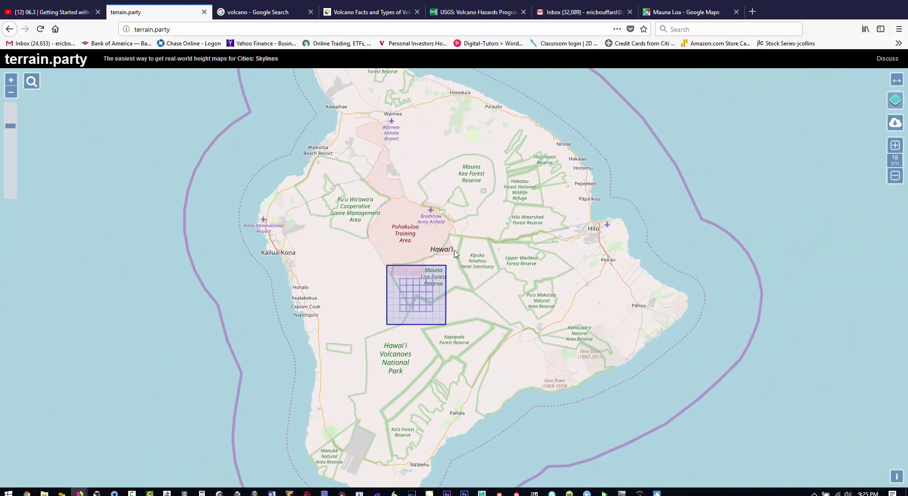
scroll(454, 249, up, 2)
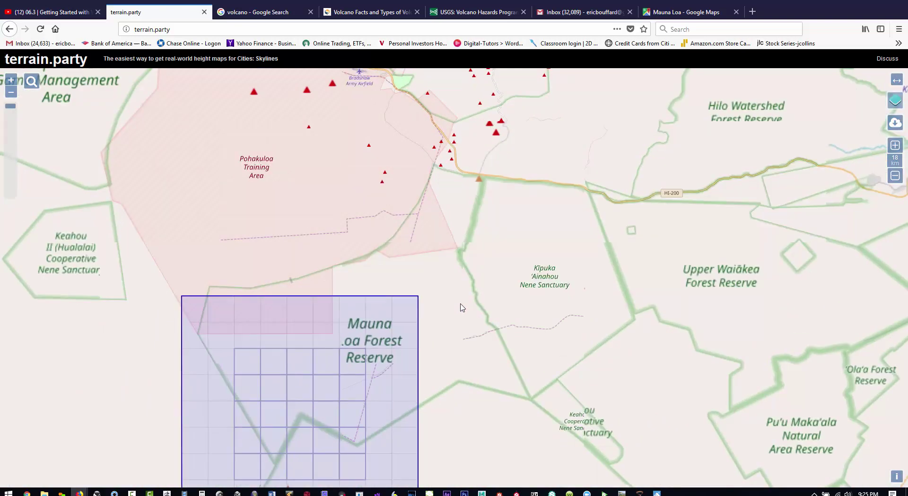
drag(461, 306, 564, 98)
drag(393, 217, 402, 264)
drag(651, 341, 611, 238)
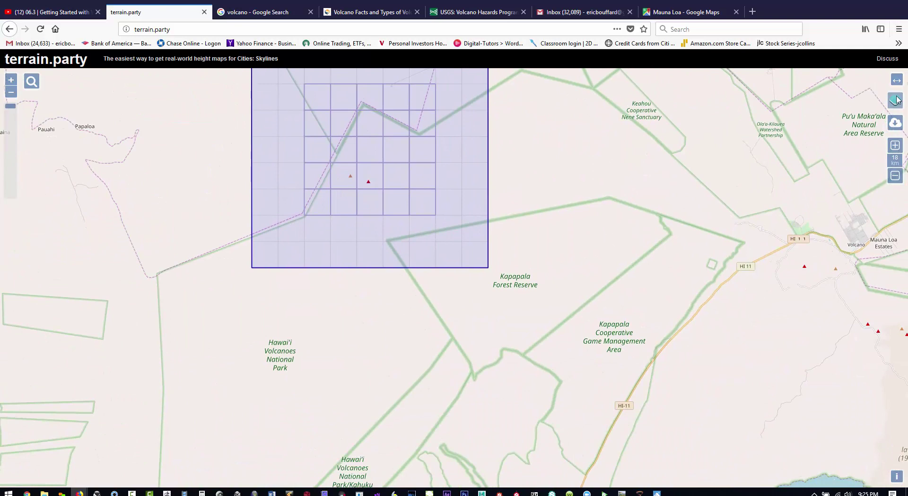
- Switch the map view to USGS shaded relief and examine the island's relief around the selection box
mouse_move(897, 100)
click(815, 125)
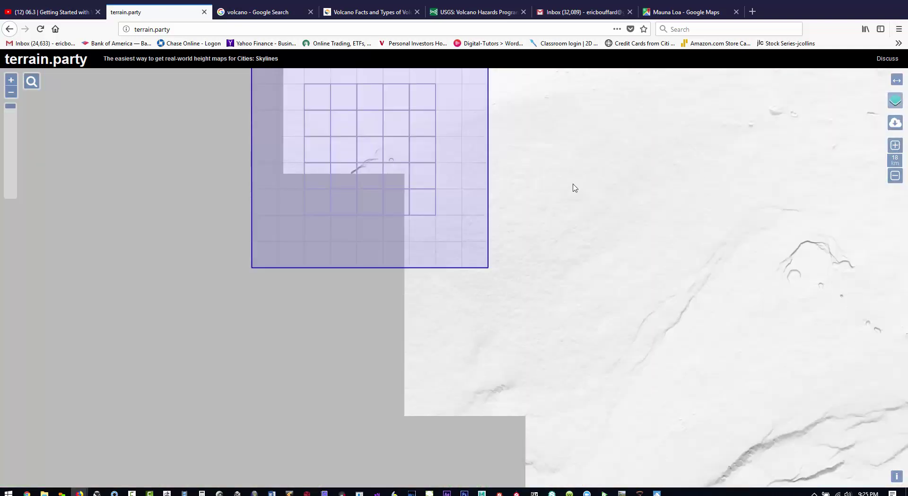
scroll(564, 194, down, 1)
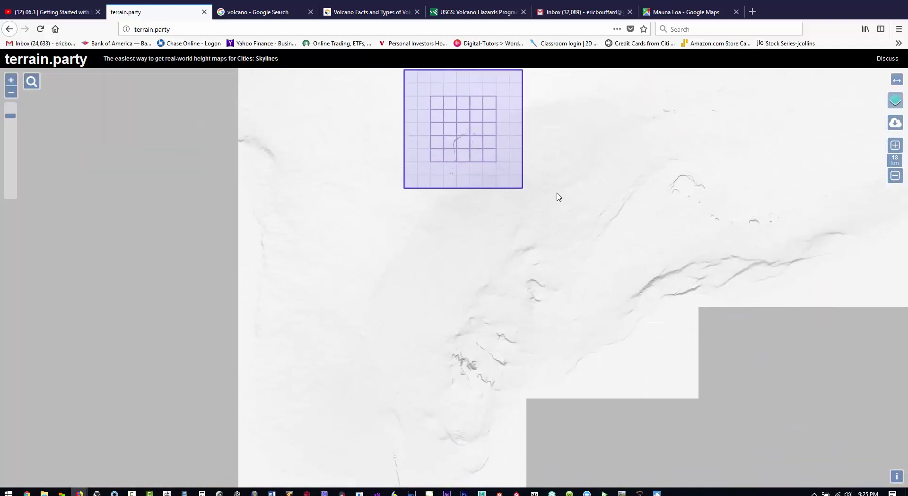
scroll(567, 232, down, 1)
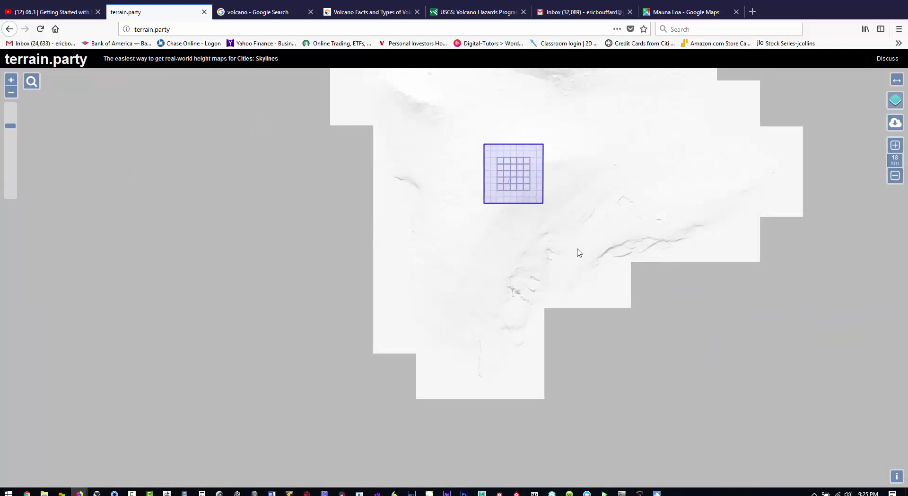
scroll(578, 255, down, 1)
drag(573, 254, 537, 250)
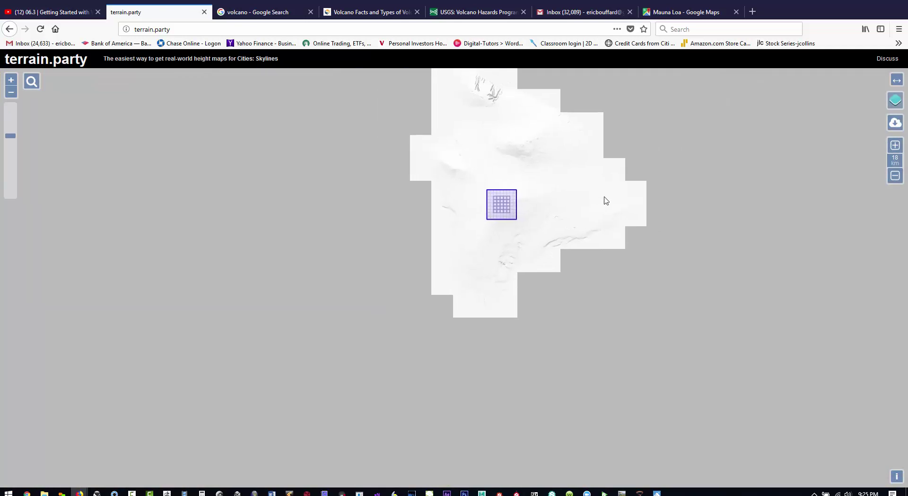
- Switch the map view to USGS topographic imagery and centre the selection box near the Mauna Loa summit
mouse_move(898, 105)
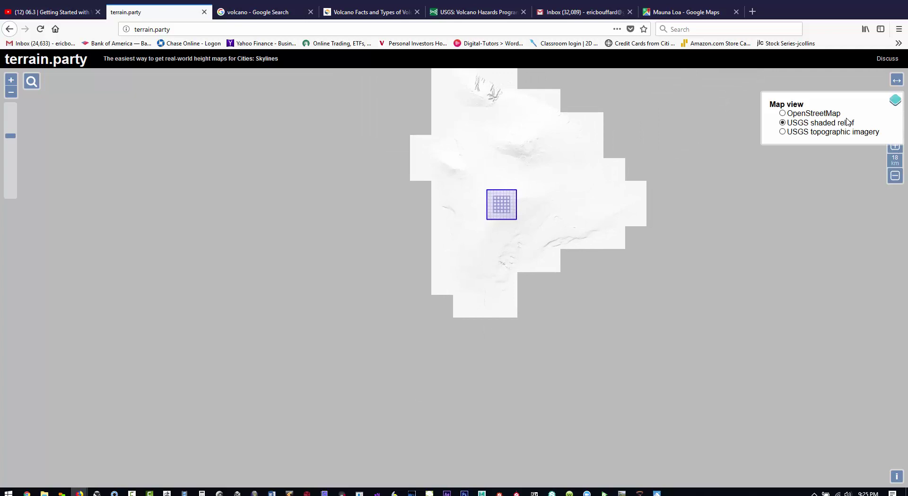
click(807, 132)
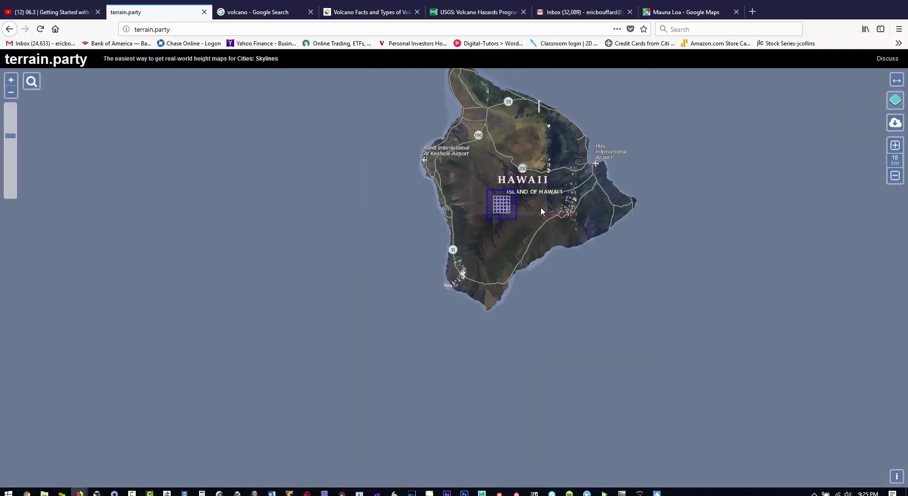
scroll(523, 235, up, 2)
drag(535, 197, 515, 280)
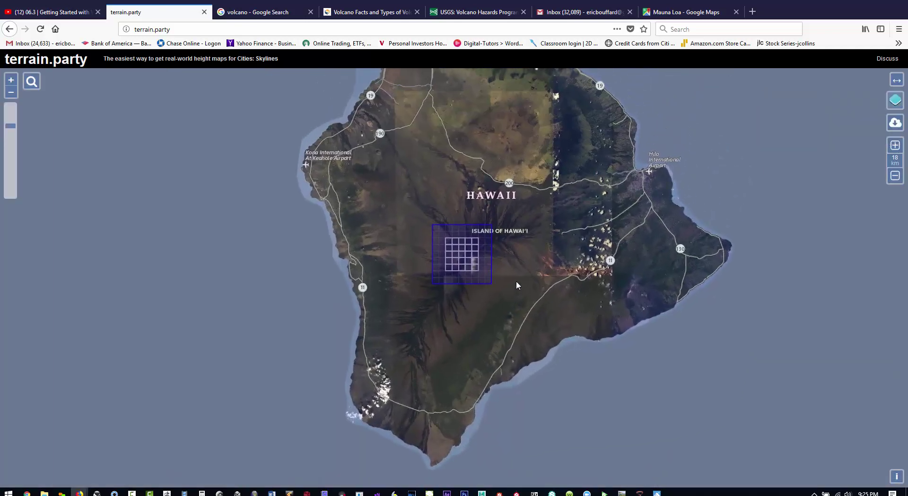
scroll(514, 284, up, 2)
drag(412, 237, 416, 257)
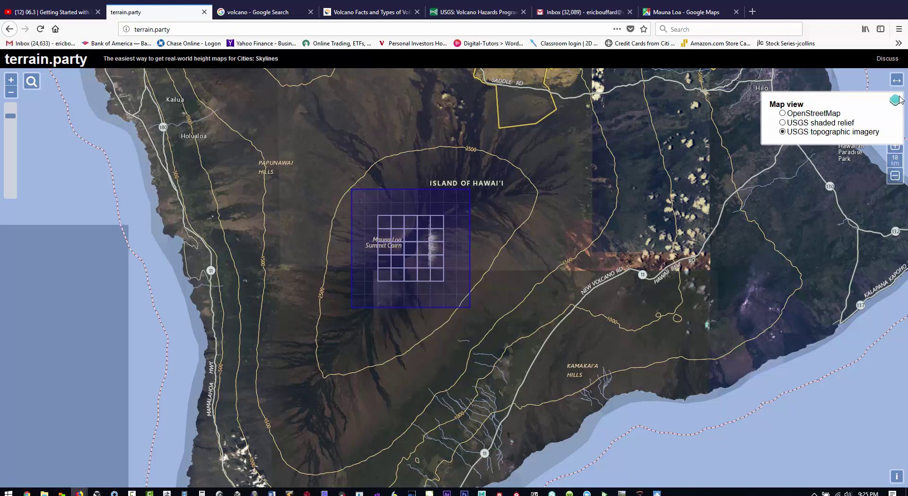
- Export the 18 km area under the name mauna_loa_18km and save the zip file
mouse_move(896, 101)
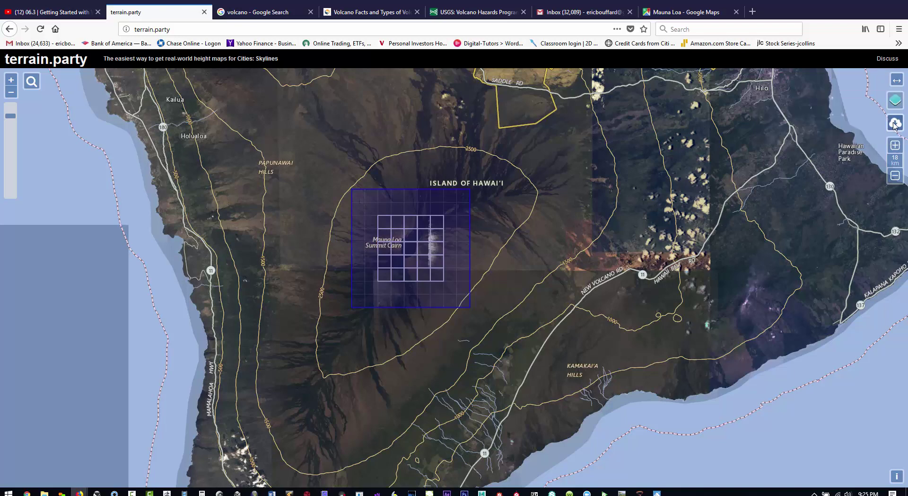
click(894, 123)
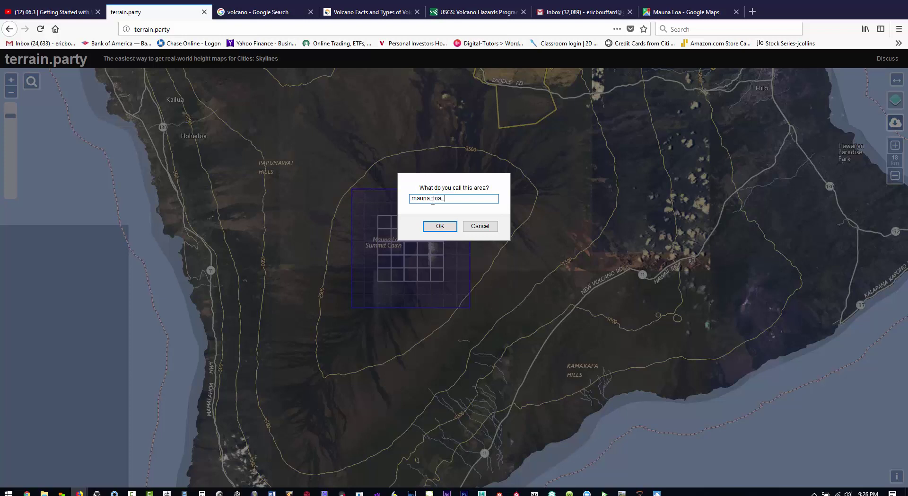
click(440, 225)
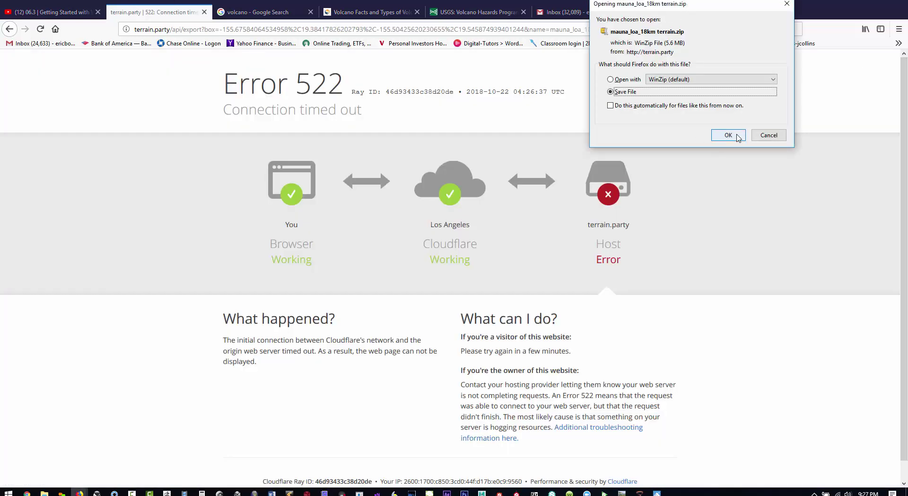
click(726, 136)
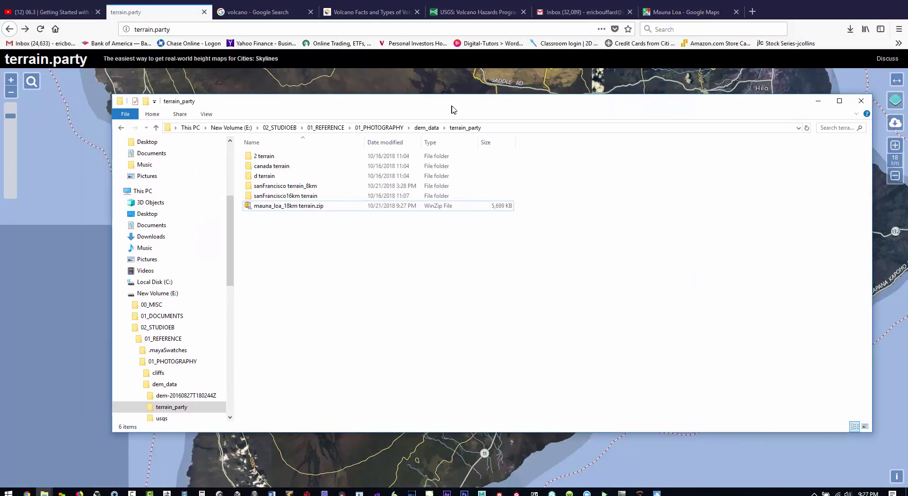
- Extract mauna_loa_18km terrain.zip into a folder of the same name inside terrain_party
click(284, 207)
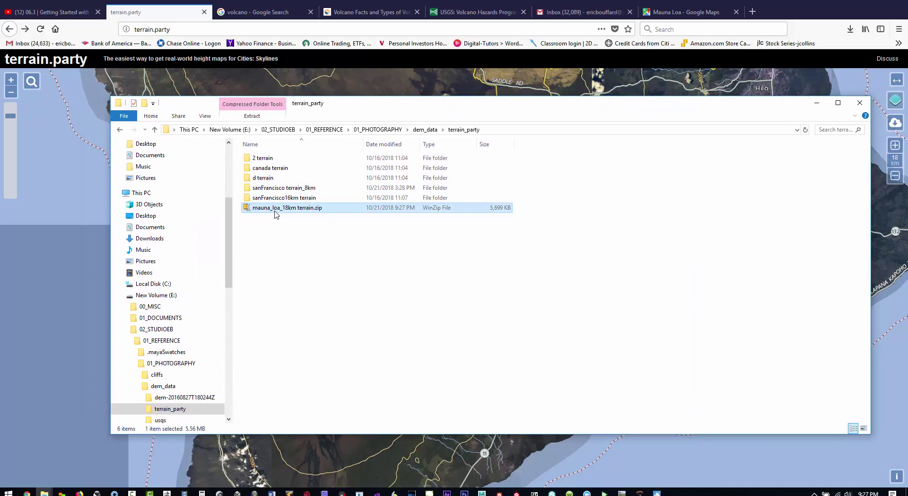
right_click(276, 211)
mouse_move(331, 259)
click(428, 271)
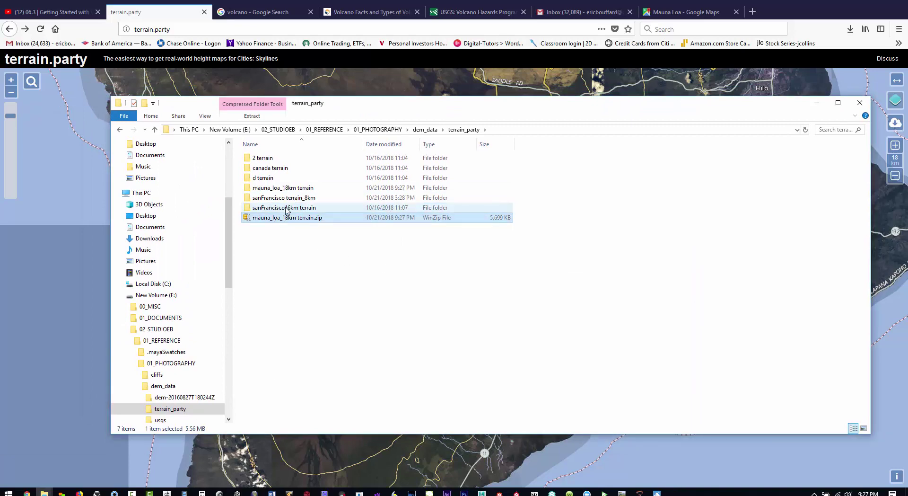
- Move the zip archive into the mauna_loa_18km terrain folder and view the extracted height maps
drag(281, 217, 283, 188)
double_click(283, 188)
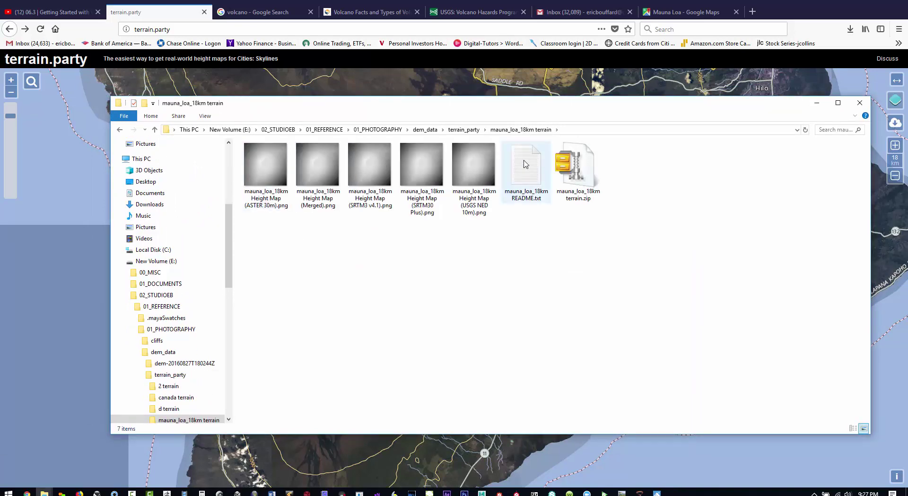
click(817, 103)
- Shrink the selection box to 10 km, then name, export and save the smaller Mauna Loa area
click(894, 177)
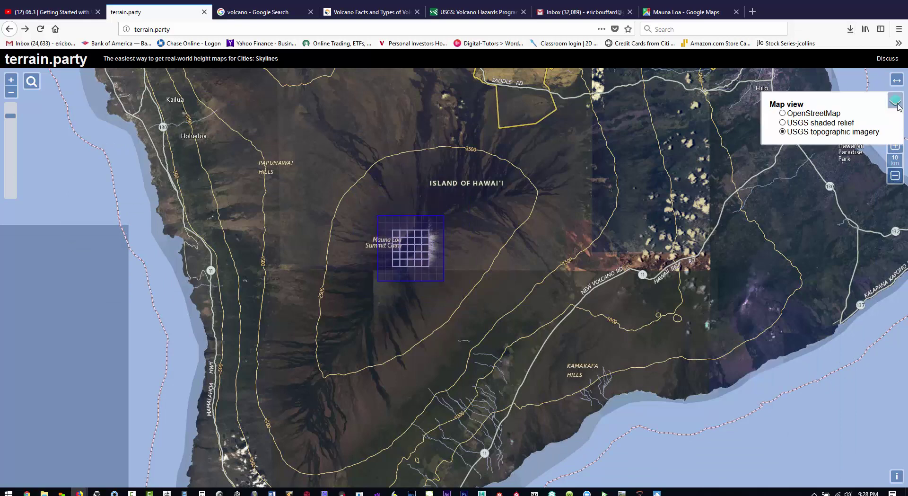
click(895, 123)
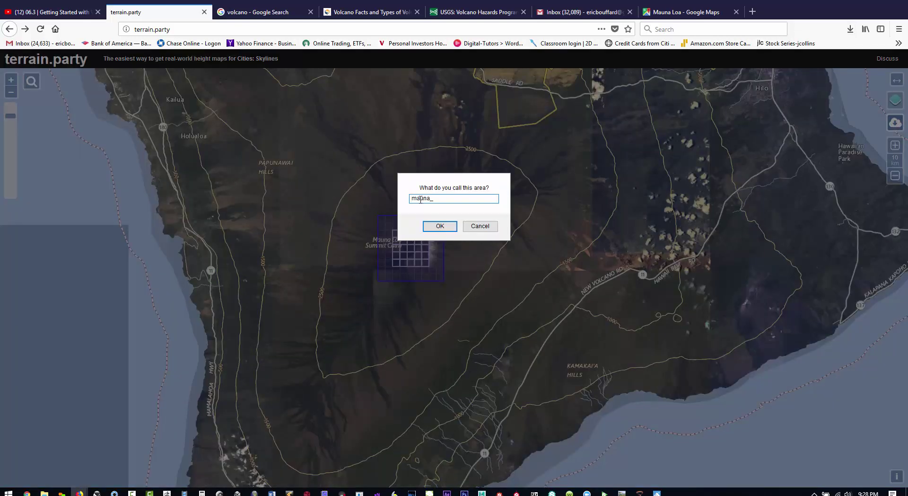
click(439, 226)
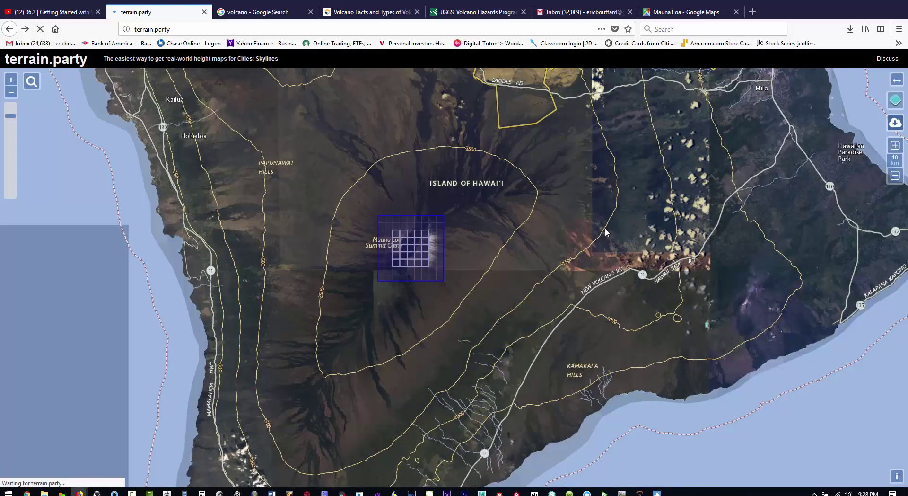
click(728, 135)
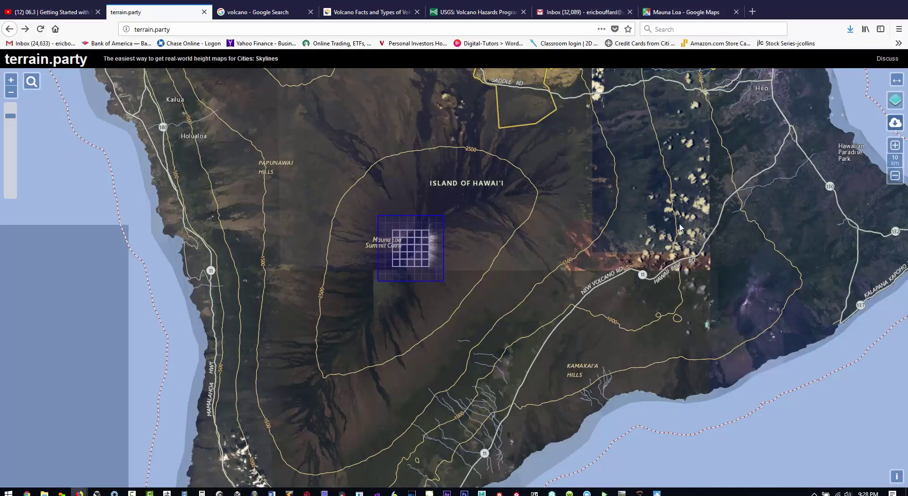
click(850, 29)
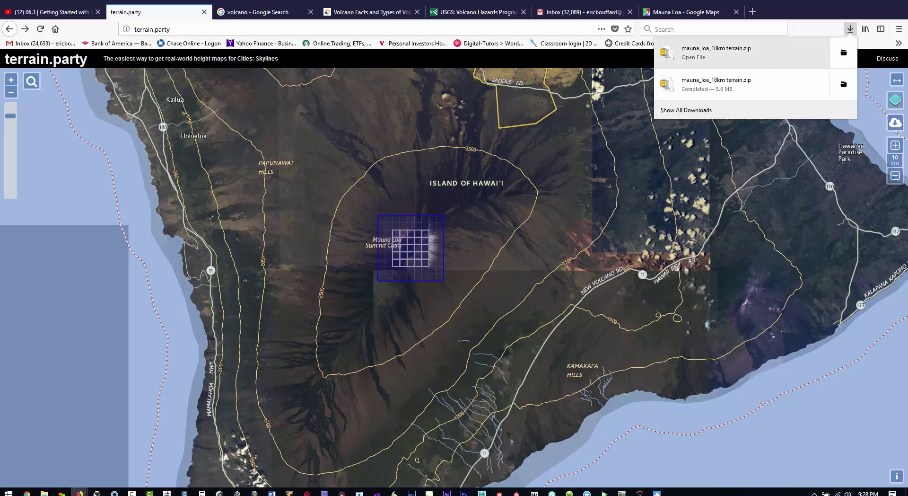
mouse_move(744, 53)
mouse_down()
mouse_move(575, 109)
mouse_move(743, 53)
mouse_up()
key(alt+Tab)
click(387, 146)
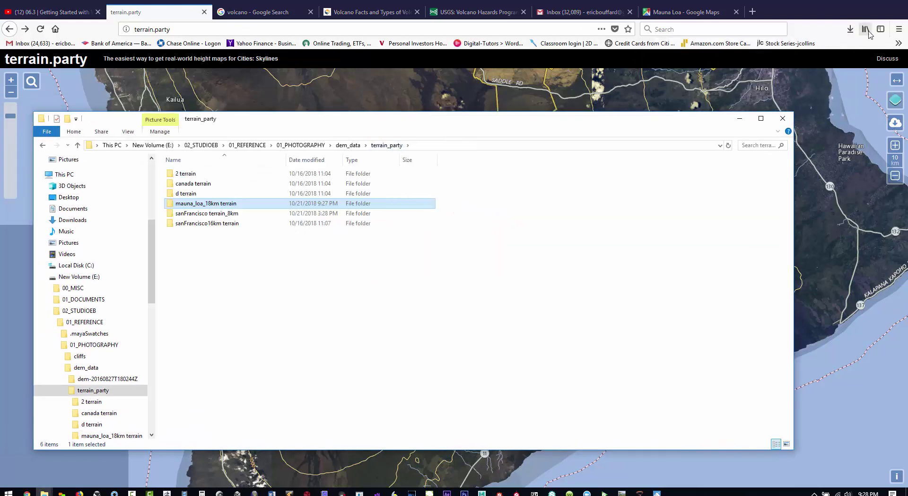
click(850, 29)
click(44, 492)
click(256, 461)
click(739, 113)
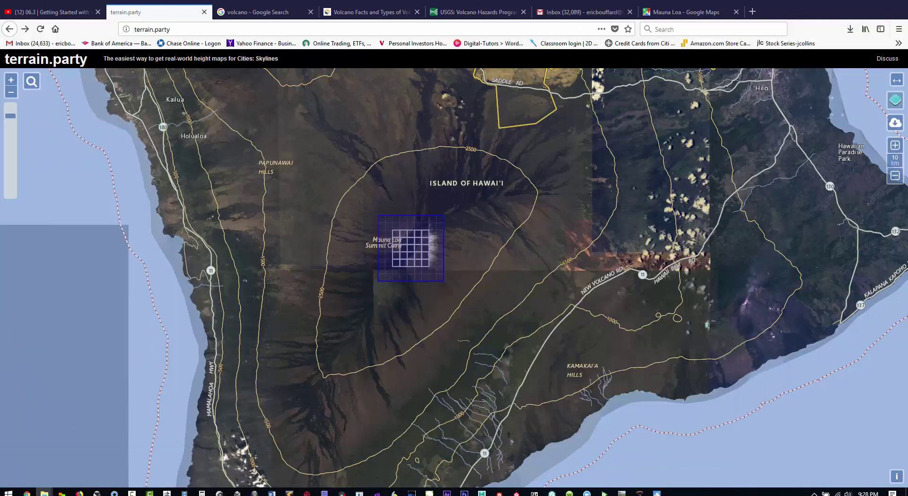
- Show the downloaded mauna_loa_10km terrain.zip in its folder and extract it into a folder of the same name
click(850, 28)
click(844, 54)
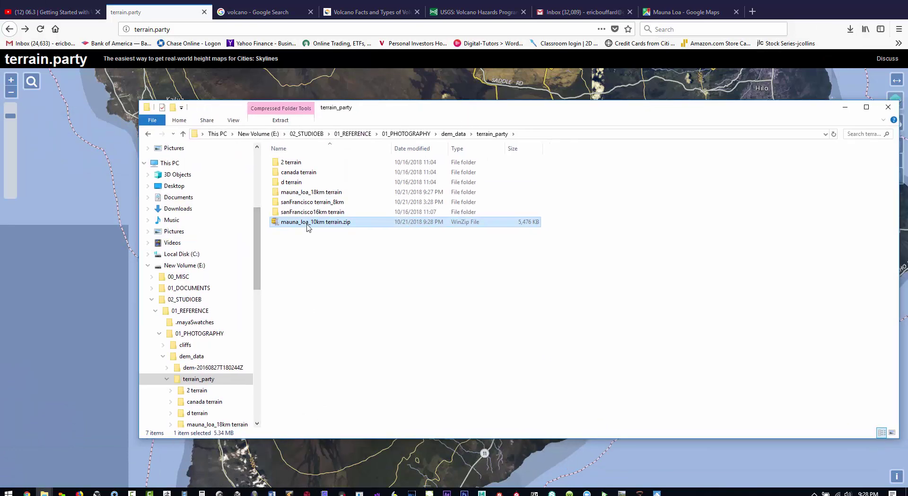
right_click(308, 222)
mouse_move(384, 277)
click(452, 292)
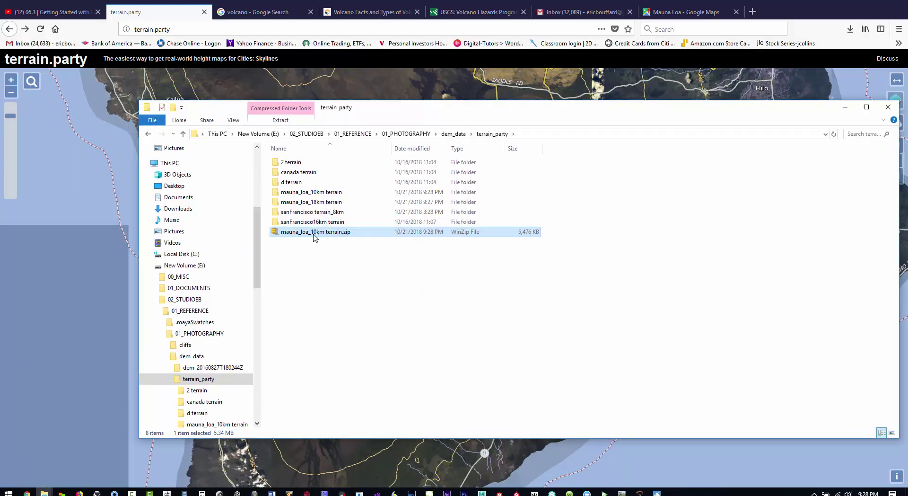
click(846, 107)
- Shrink the selection box to 8 km, export it as moana_loa_8km and open the extracted terrain folder
click(895, 176)
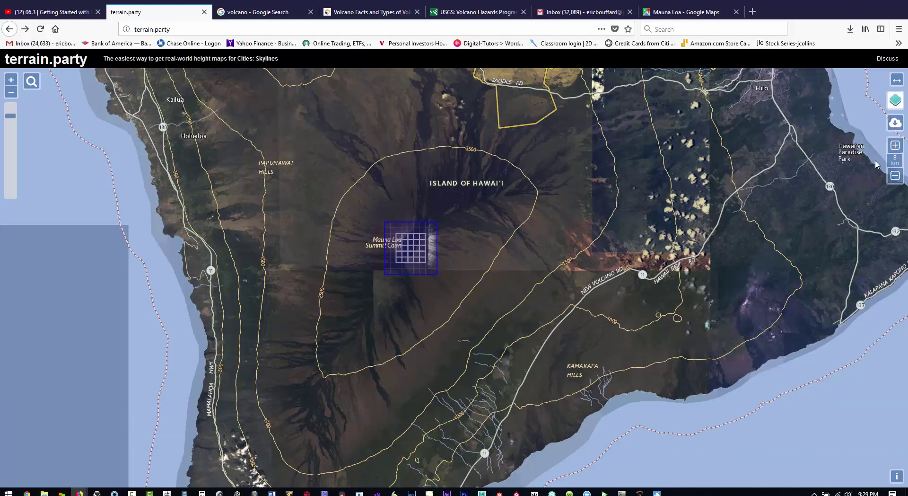
click(895, 122)
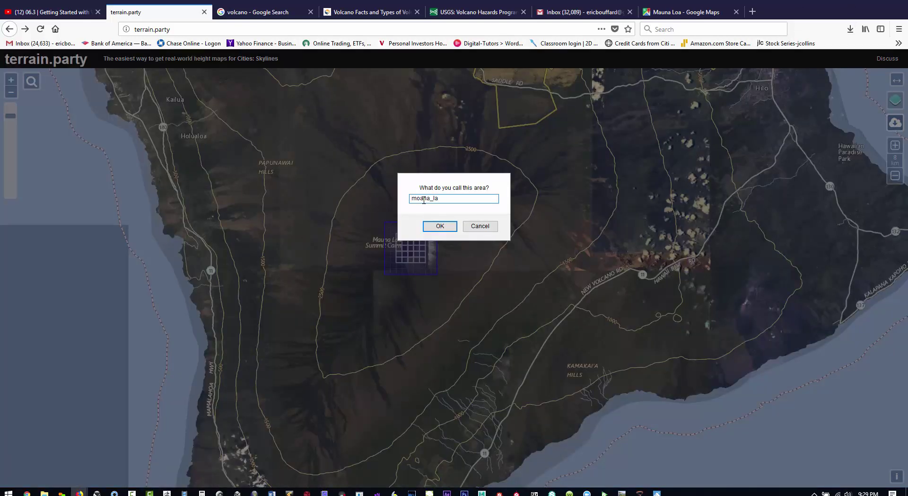
click(440, 225)
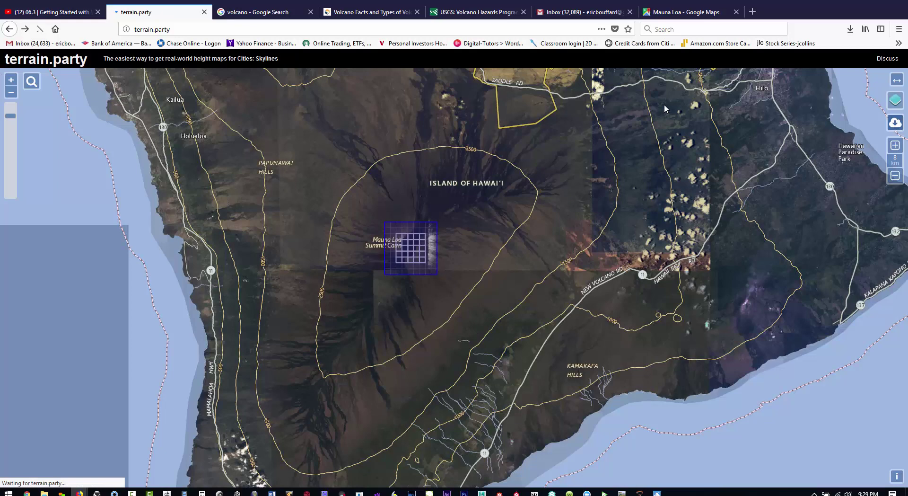
click(722, 137)
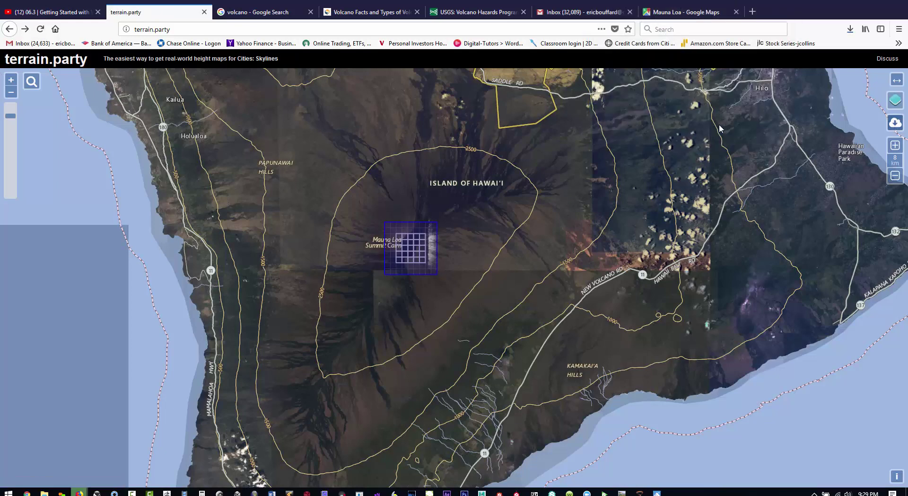
click(850, 29)
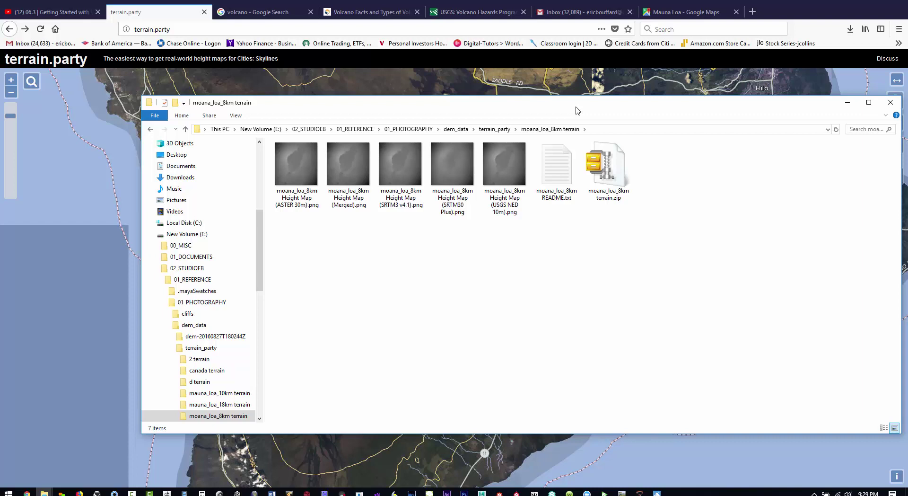
drag(576, 111, 570, 495)
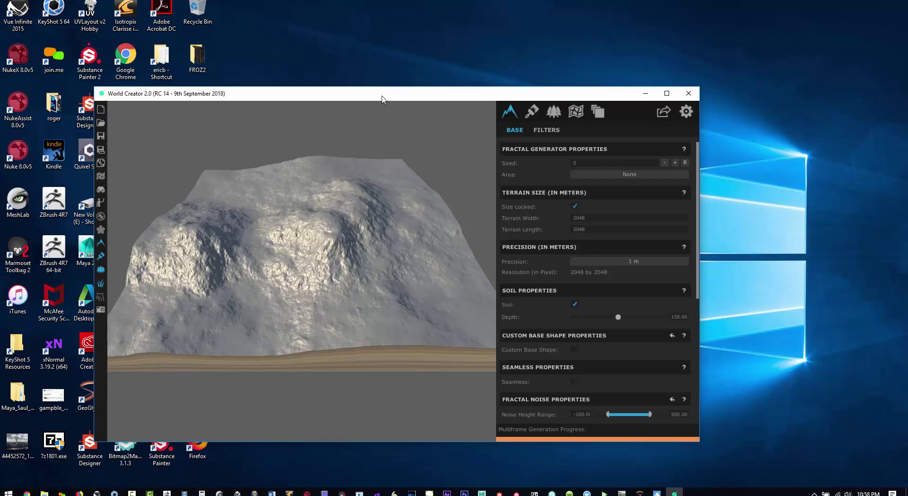
- In World Creator, maximize the window, set the locked terrain size to 8000 m and frame the whole terrain
click(667, 90)
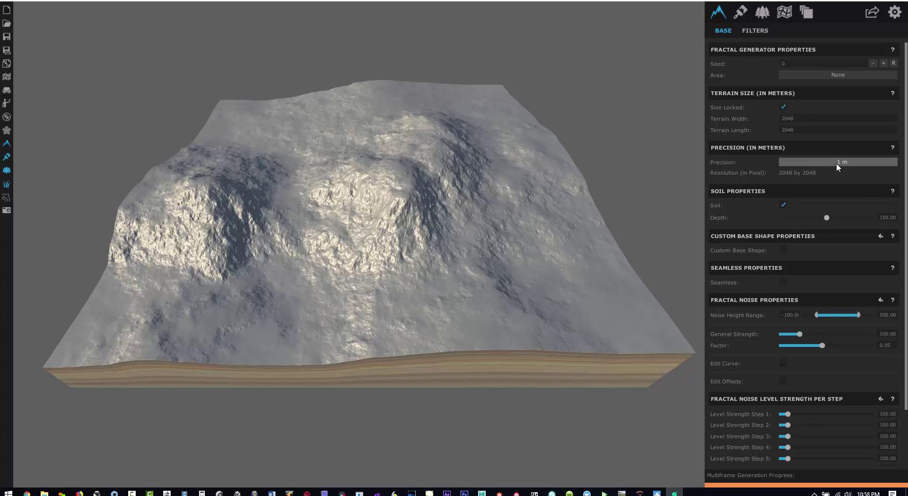
scroll(905, 263, down, 2)
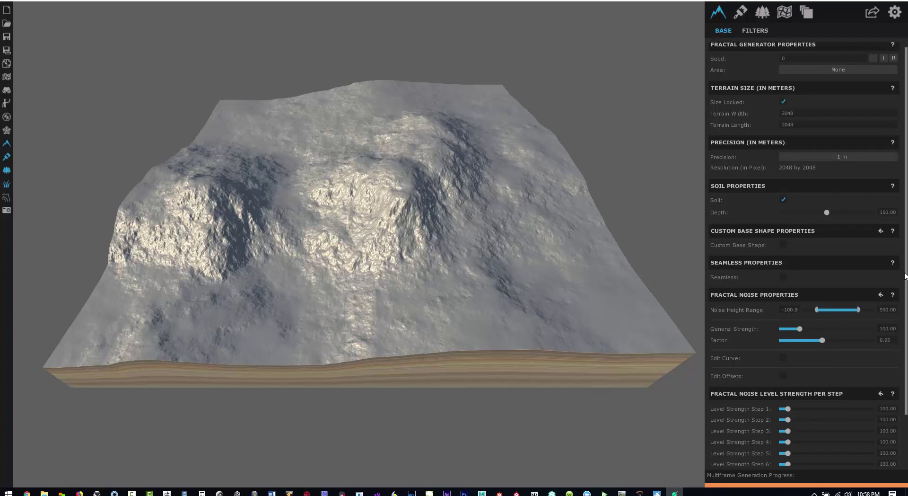
scroll(902, 220, up, 2)
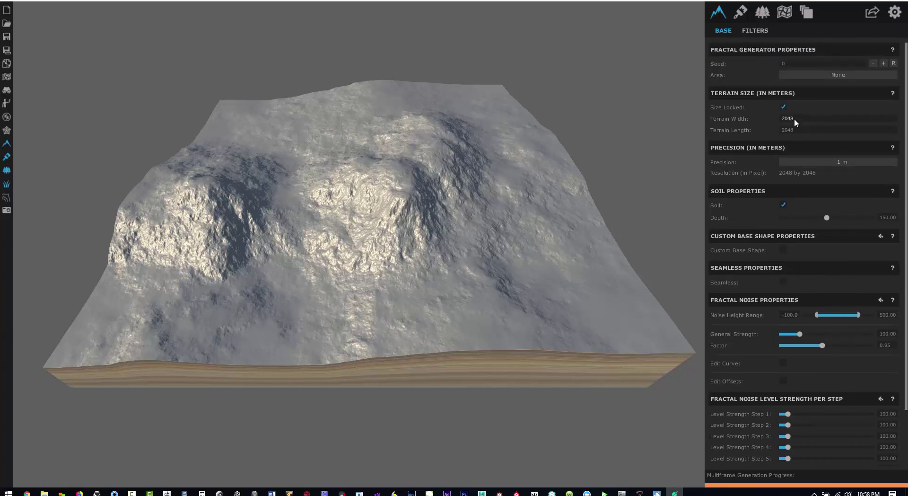
text(8000)
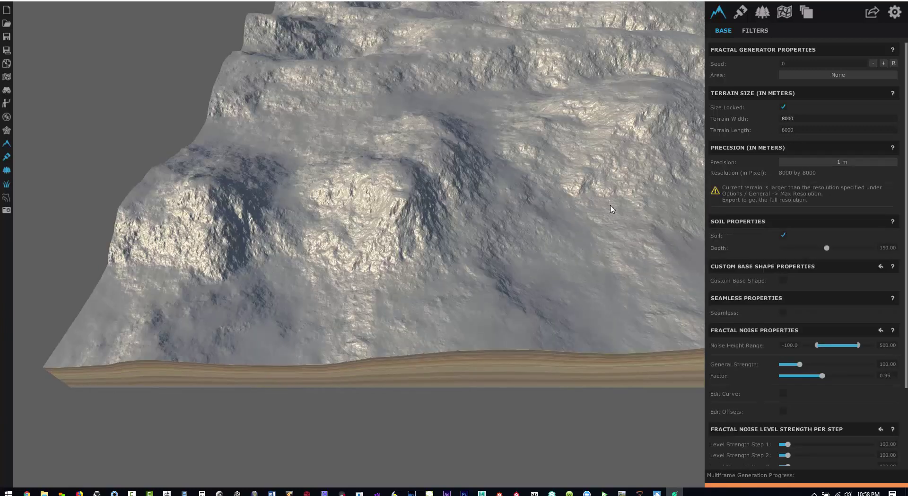
text(ff)
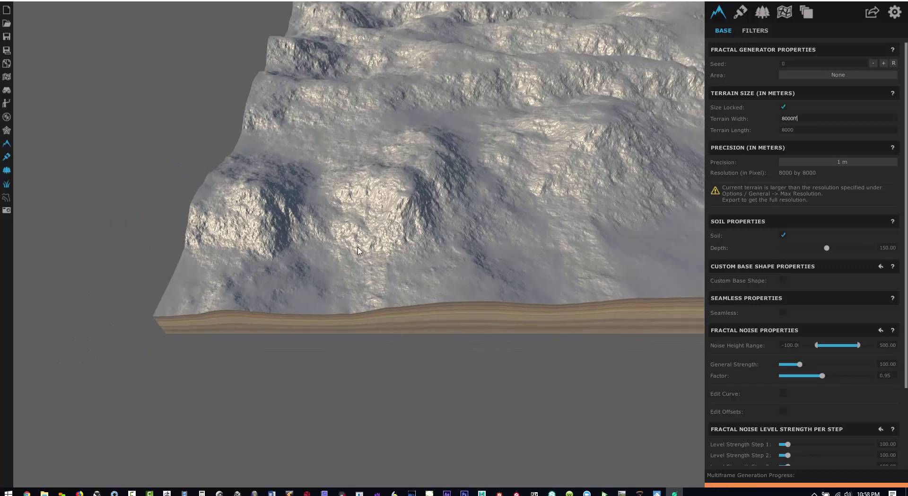
middle_drag(357, 247, 344, 266)
scroll(345, 266, down, 5)
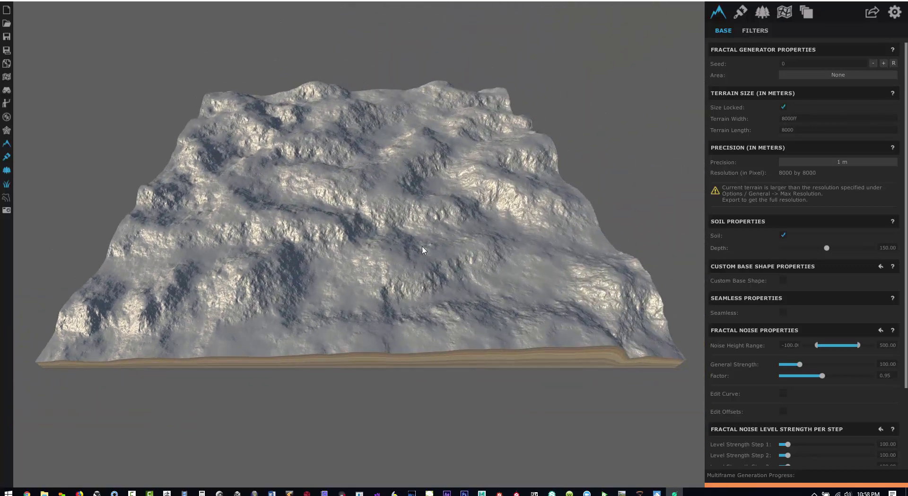
- Enable curve editing for the fractal noise and flatten the whole curve to zero with a brush radius of about 30
scroll(847, 263, down, 3)
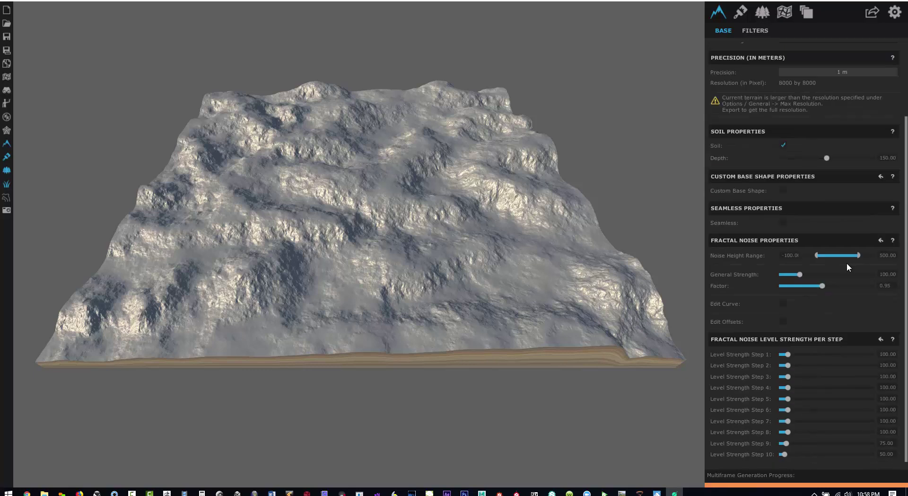
click(783, 303)
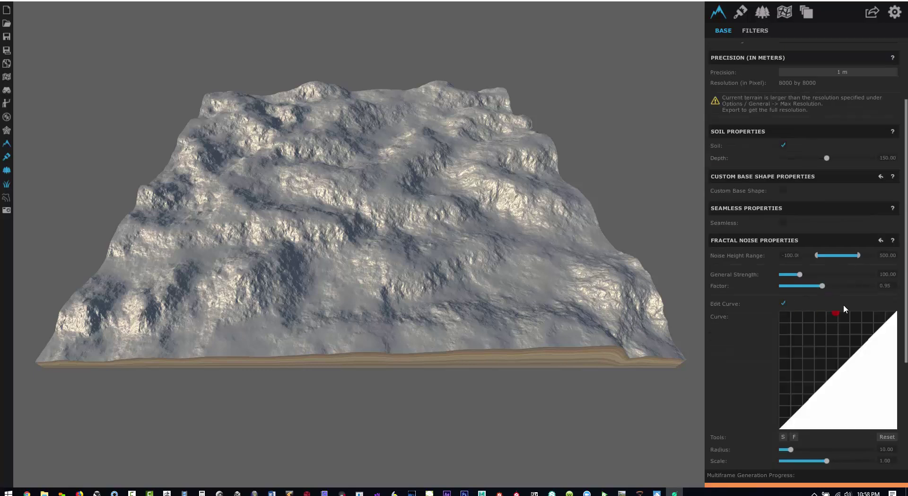
drag(904, 293, 905, 373)
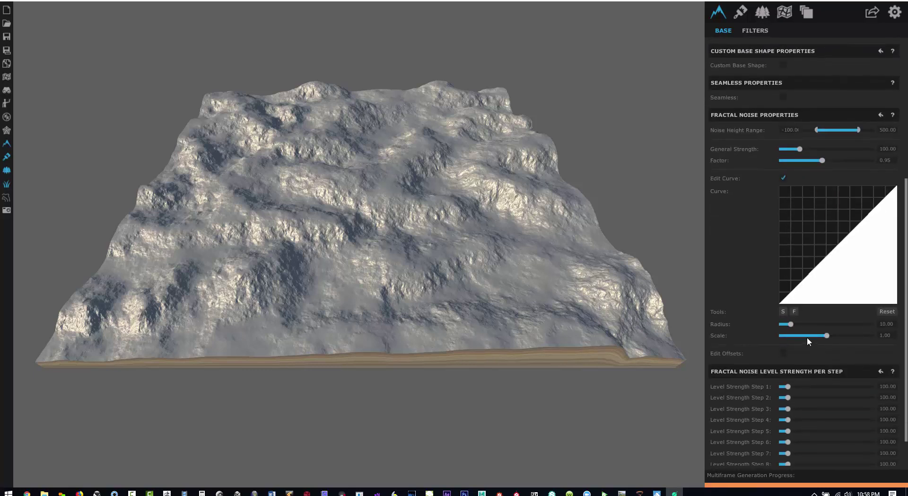
drag(790, 325, 821, 324)
mouse_move(801, 223)
mouse_down()
mouse_move(787, 297)
mouse_move(809, 320)
mouse_move(827, 231)
mouse_move(848, 210)
mouse_move(875, 296)
mouse_move(885, 198)
mouse_move(835, 284)
mouse_move(868, 298)
mouse_move(887, 204)
mouse_move(881, 246)
mouse_up()
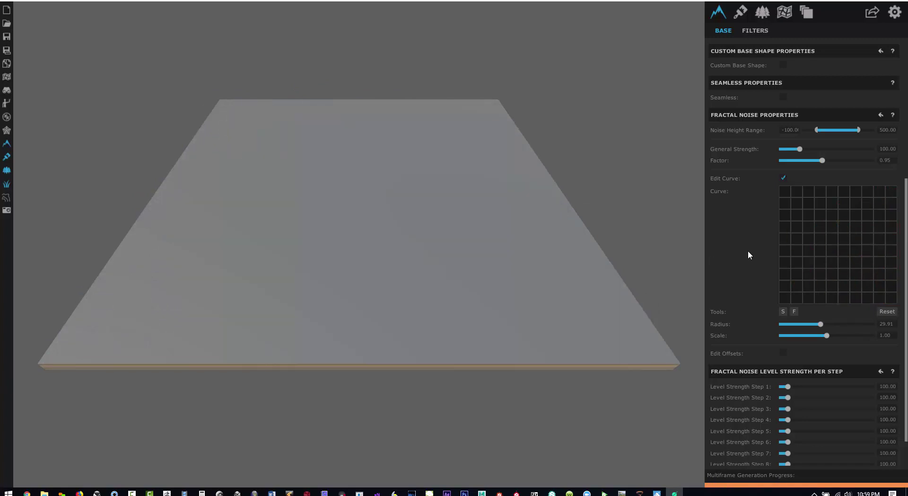
- Add an area layer with width and length of 8000 and a resolution of 2048
scroll(744, 218, up, 5)
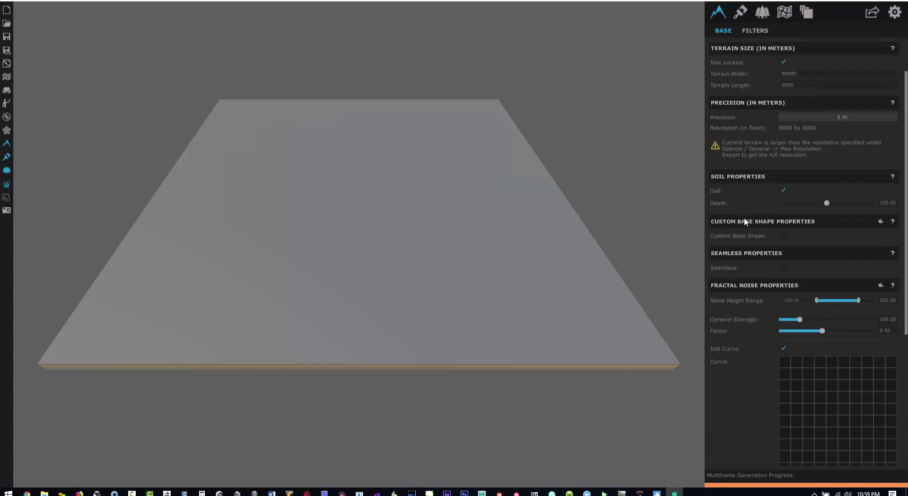
scroll(745, 217, up, 1)
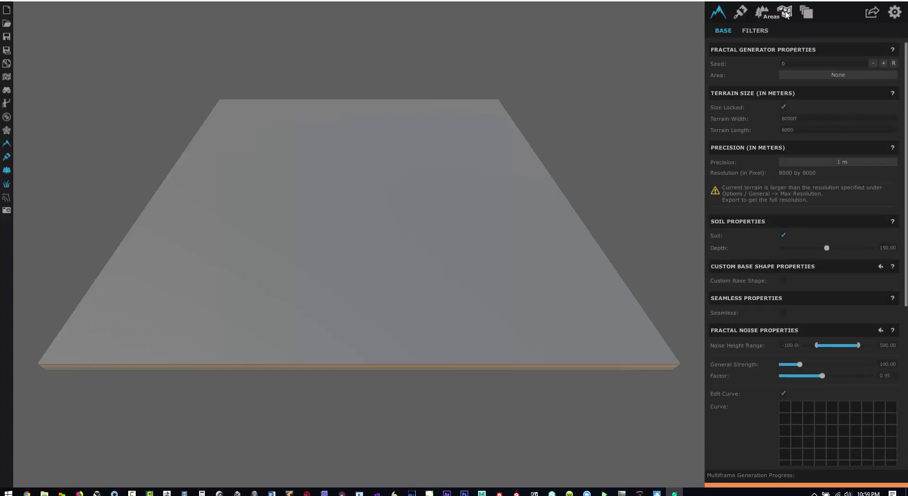
click(787, 13)
click(731, 65)
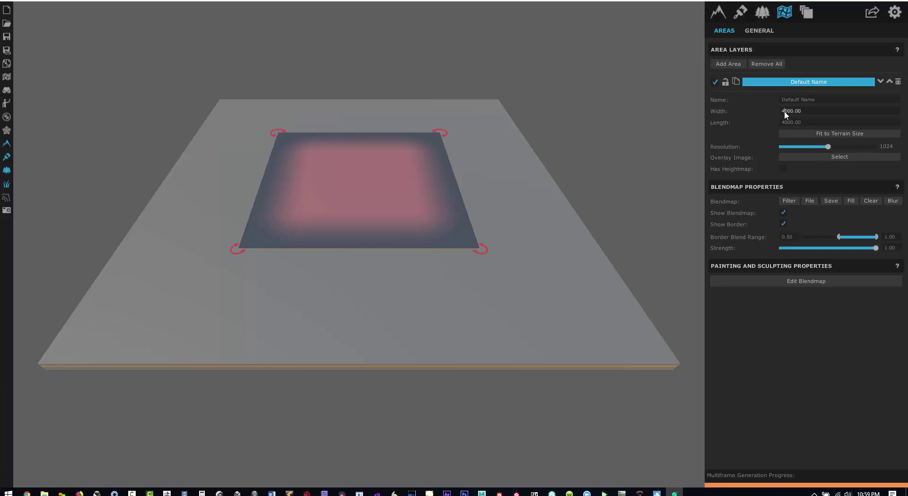
key(BackSpace)
text(8)
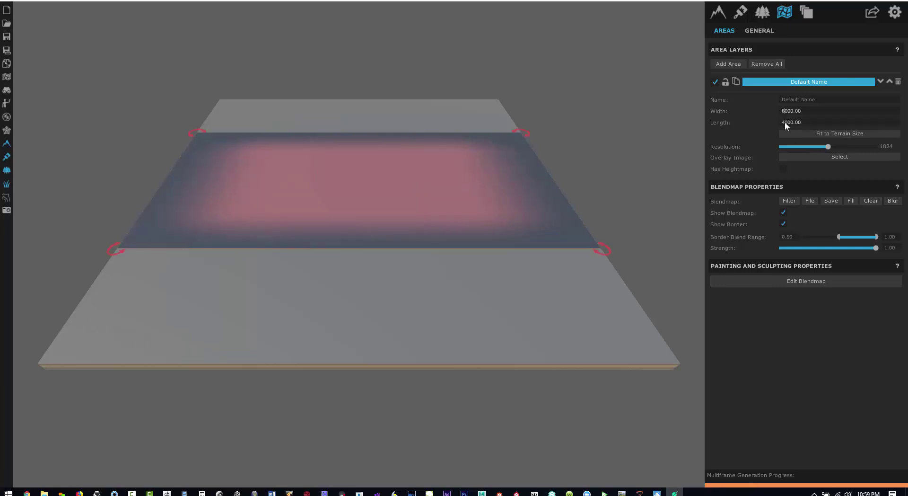
key(BackSpace)
text(8)
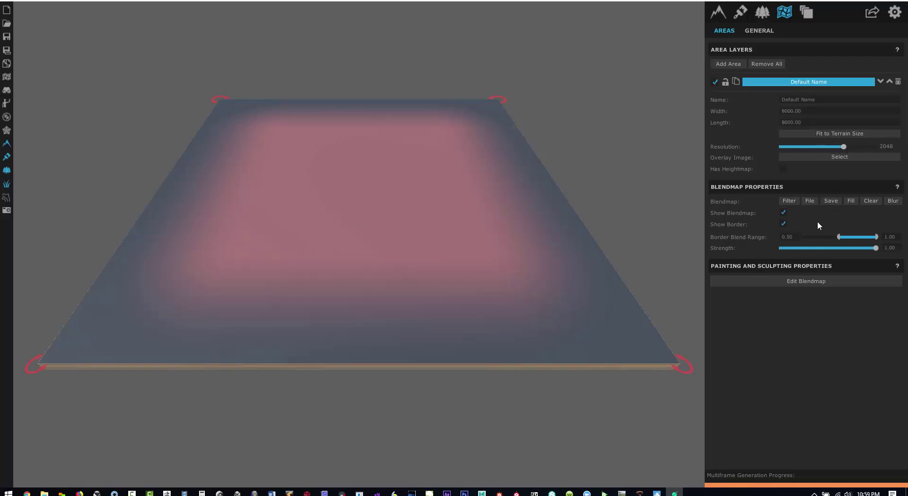
- Enable the area's heightmap and raise the lower limit of the blendmap's border blend range to 1.00
click(783, 168)
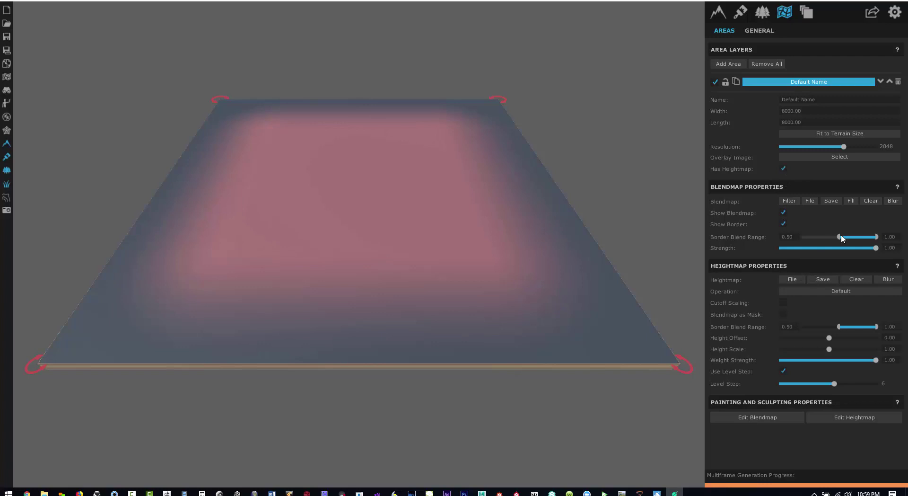
drag(840, 236, 880, 240)
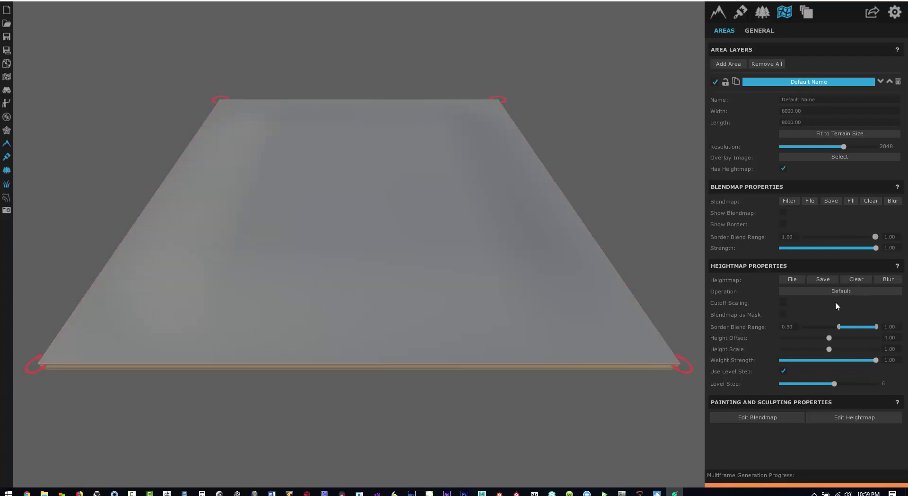
- Hide the blendmap and border, set the heightmap's lower border blend limit to 1.00 and lock the area layer
drag(840, 327, 883, 328)
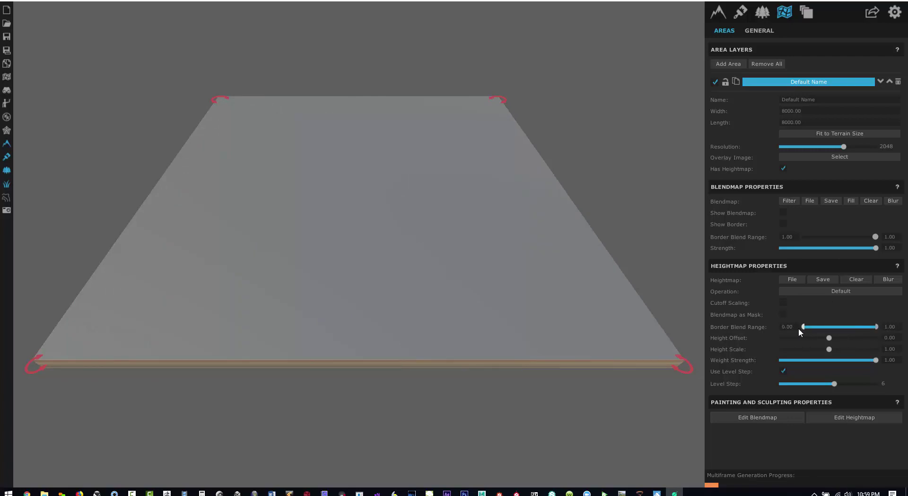
drag(793, 327, 888, 330)
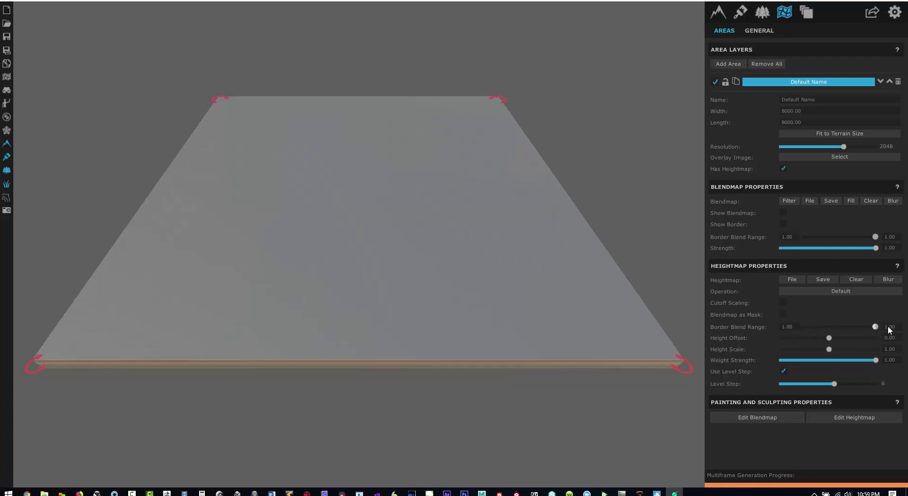
click(725, 82)
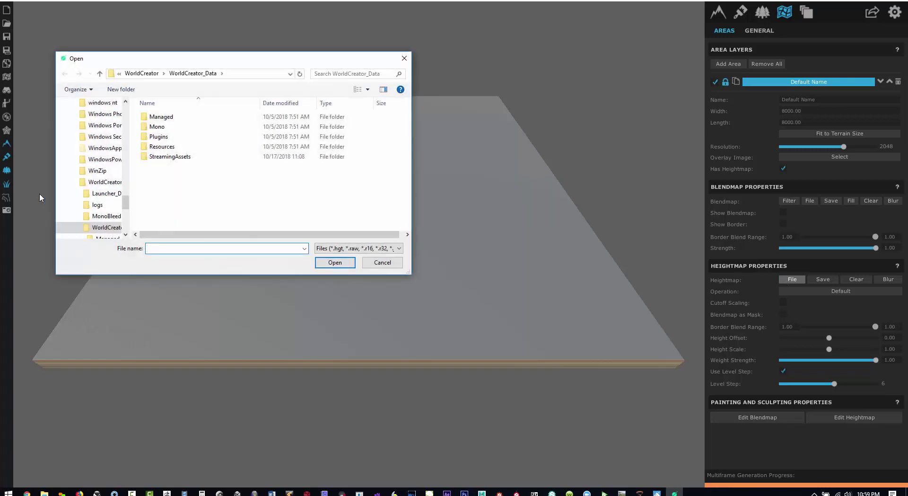
- Browse drive E: for the heightmap through 02_STUDIOEB, 01_REFERENCE, 01_PHOTOGRAPHY and dem_data to the terrain_party folder
scroll(123, 199, down, 5)
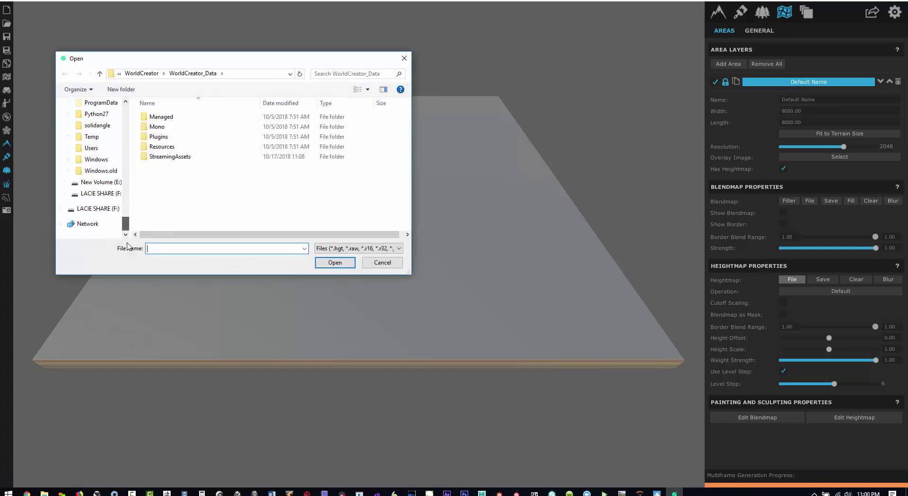
click(98, 184)
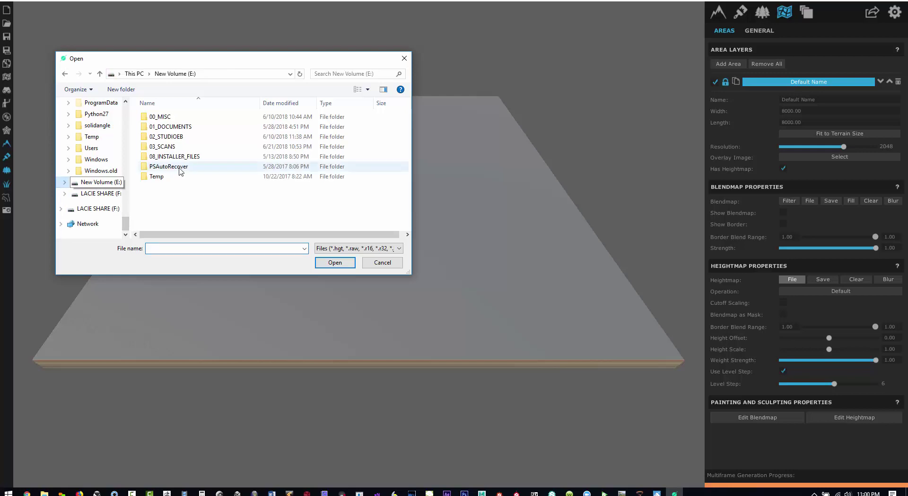
click(171, 137)
double_click(171, 137)
double_click(164, 118)
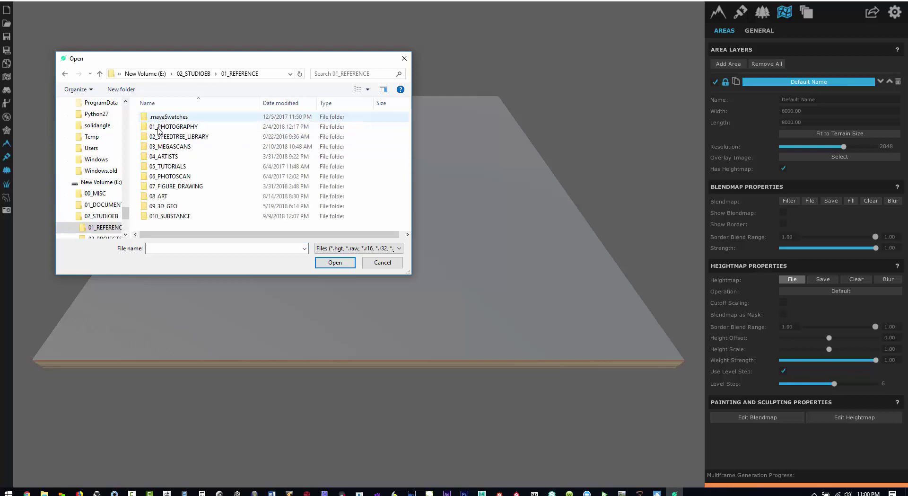
double_click(169, 127)
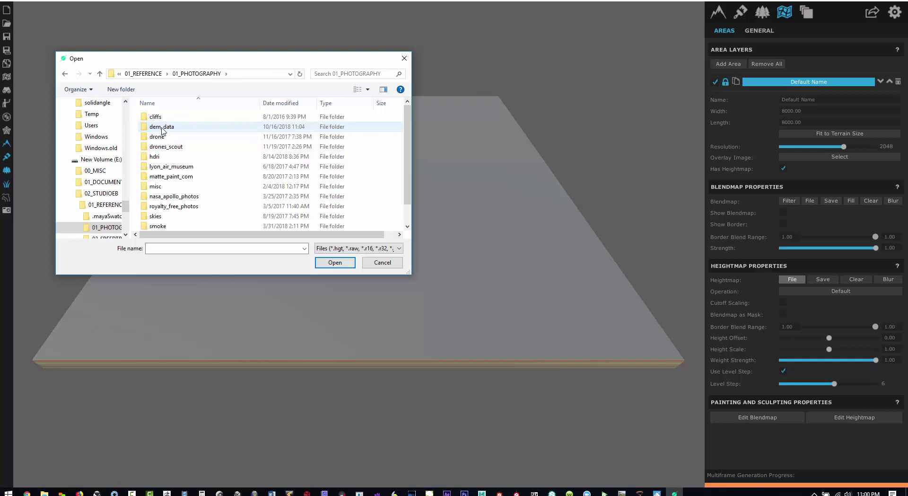
double_click(172, 128)
double_click(170, 126)
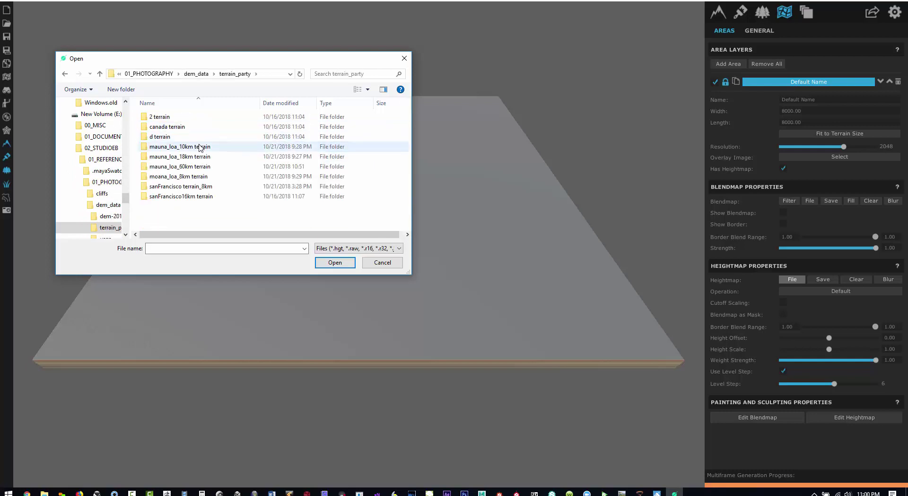
- Load "moana_loa_8km Height Map (USGS NED 10m).png" from the moana_loa_8km terrain folder as the area's heightmap
click(170, 179)
double_click(152, 176)
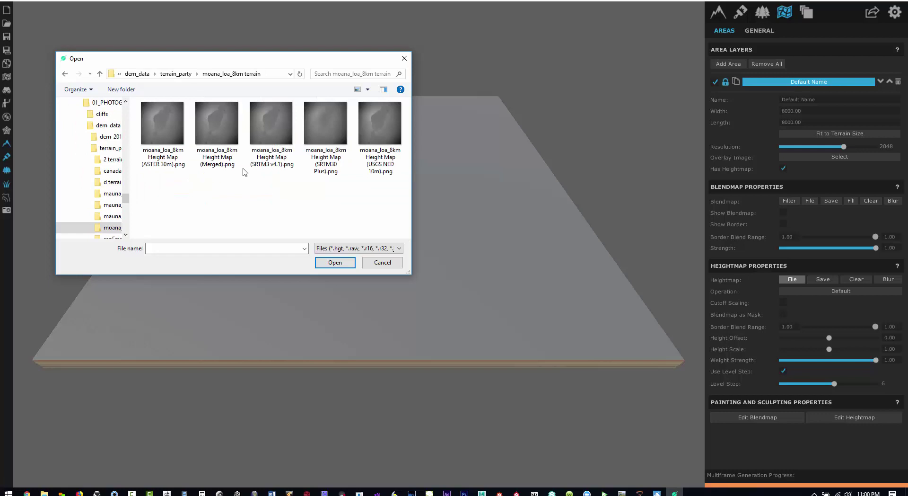
click(383, 132)
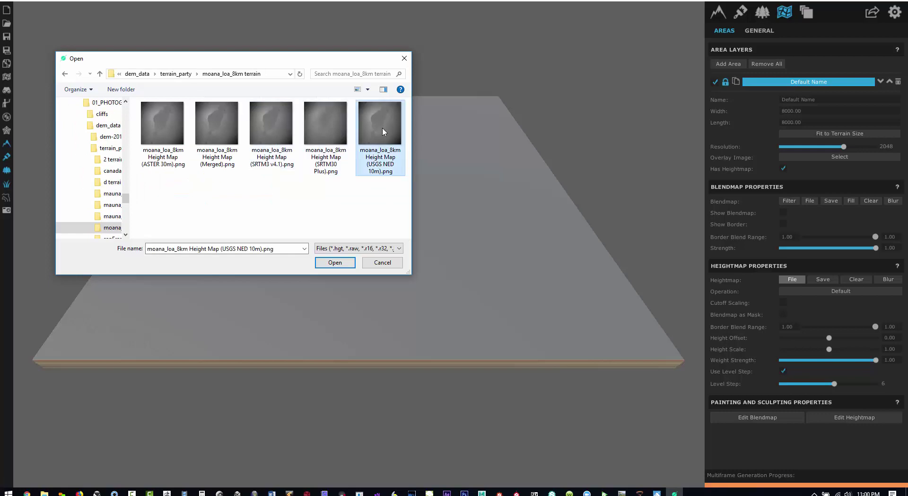
click(335, 262)
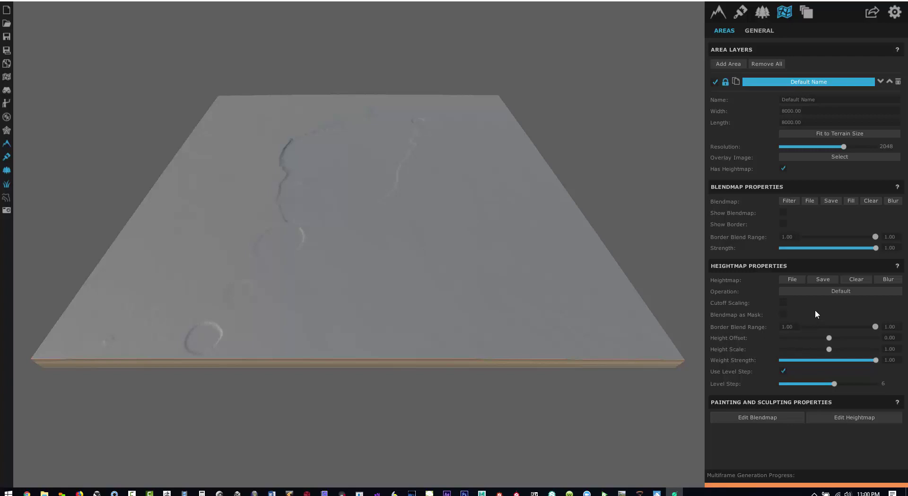
- Check the terrain size and precision in the surface base settings and return to the area layer
click(717, 12)
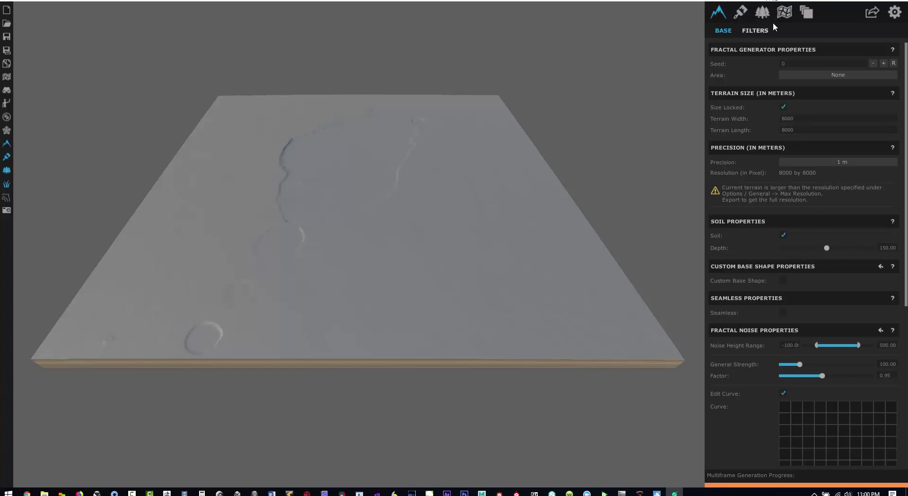
click(782, 13)
click(778, 83)
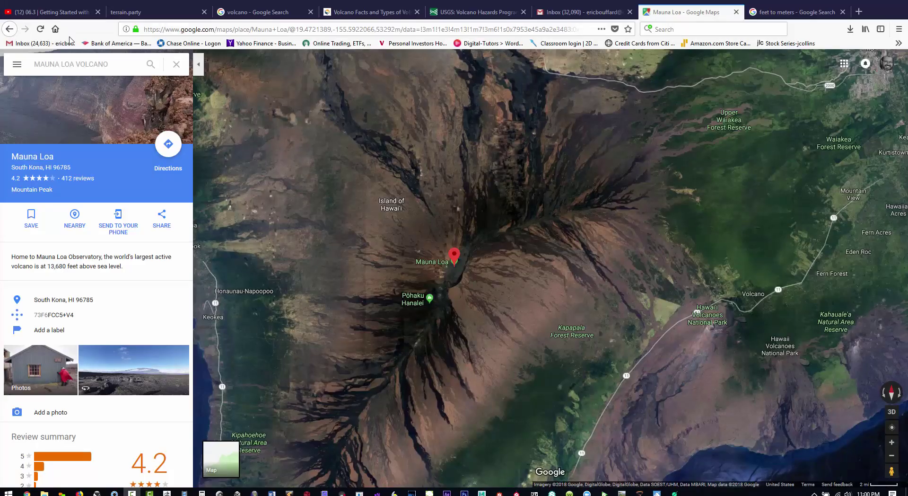
- Switch Google Maps in the browser to the terrain view and examine the elevation contours around Mauna Loa's caldera rim
click(17, 72)
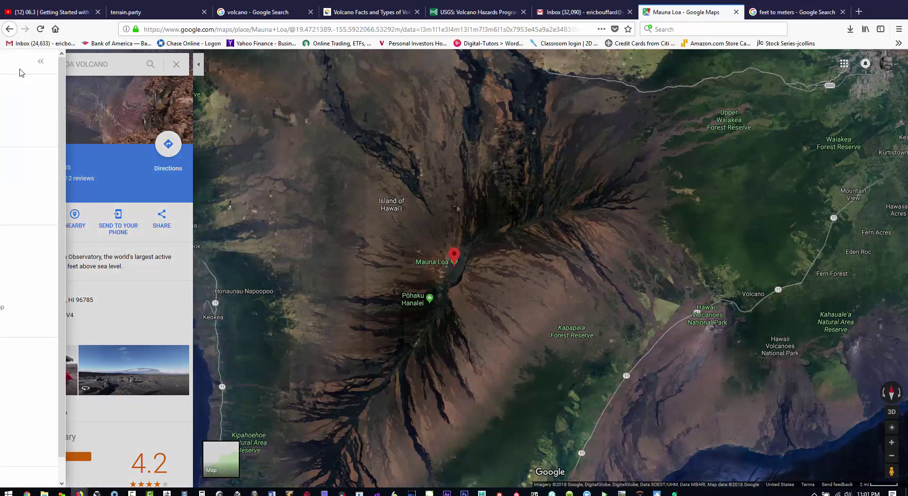
click(365, 253)
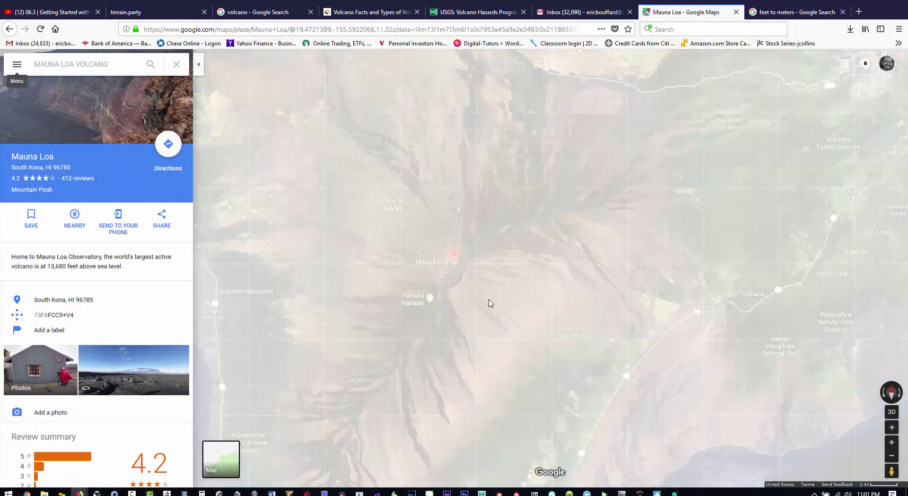
scroll(473, 285, up, 5)
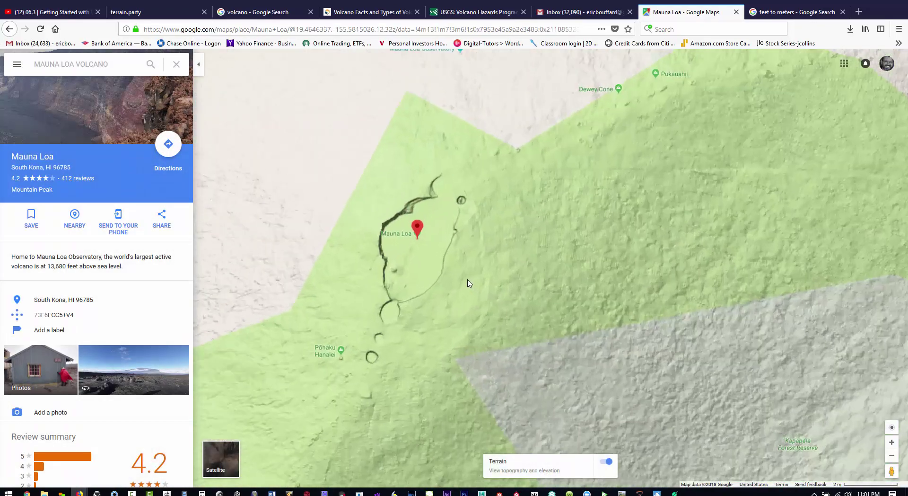
scroll(450, 268, up, 3)
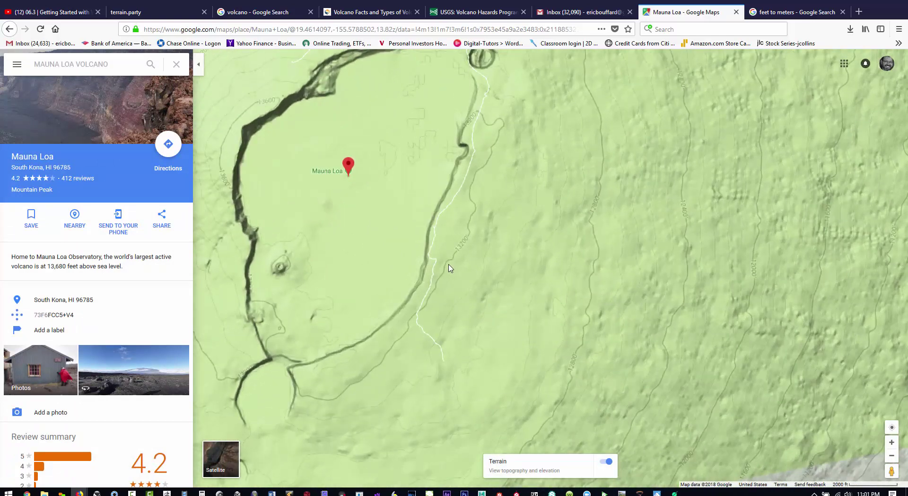
drag(470, 201, 486, 253)
scroll(492, 186, up, 2)
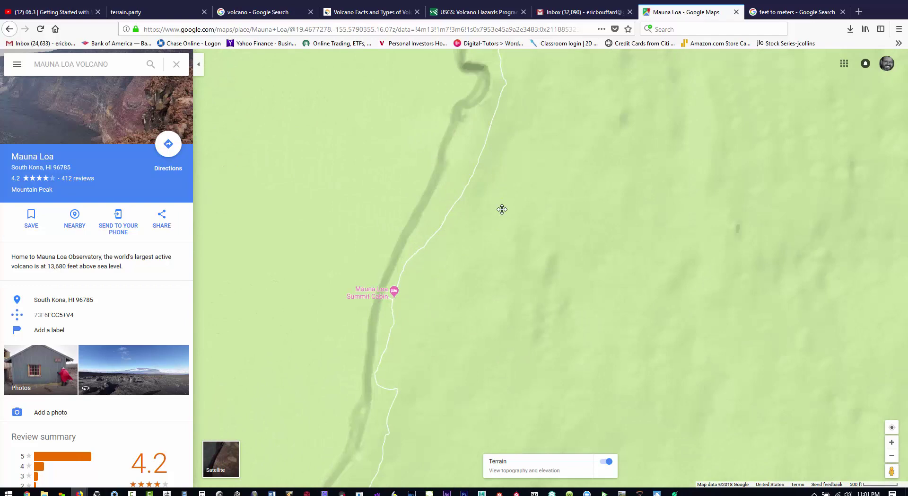
drag(500, 208, 501, 277)
scroll(506, 268, down, 2)
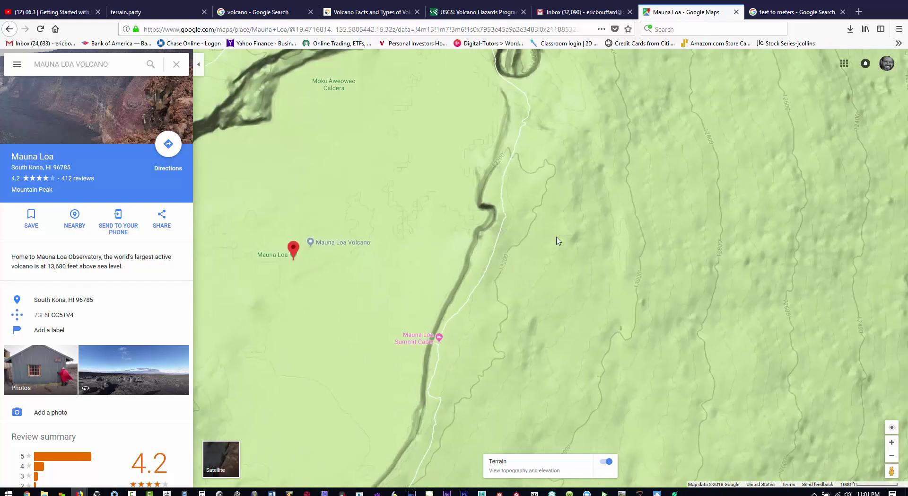
- Check the feet-to-meters conversion of the summit elevation, and switch to World Creator and turn on the terrain info overlay
click(797, 14)
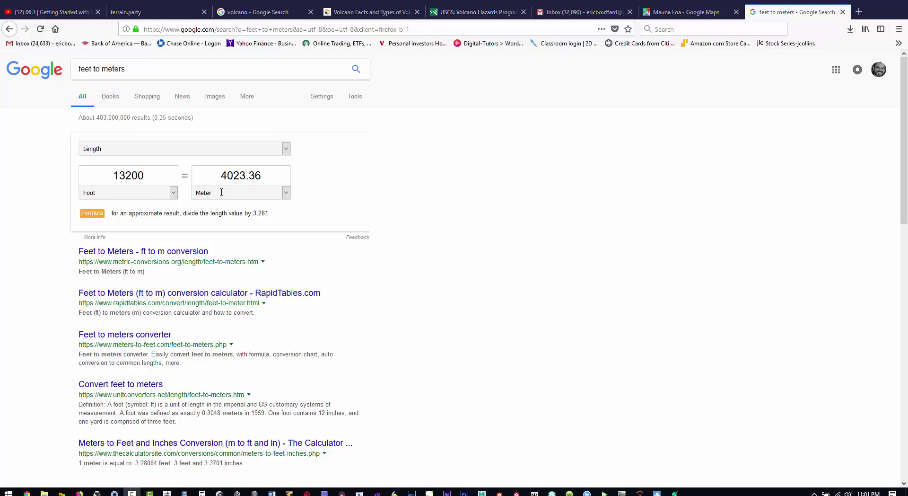
click(674, 493)
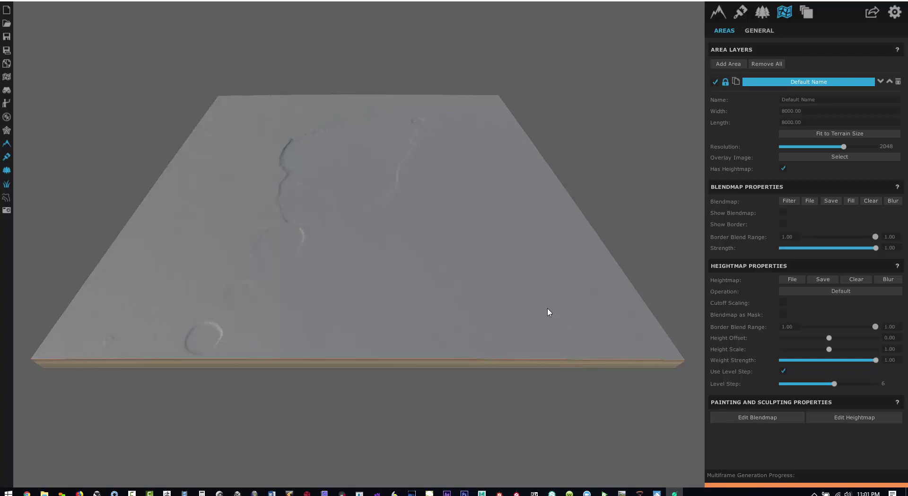
click(7, 90)
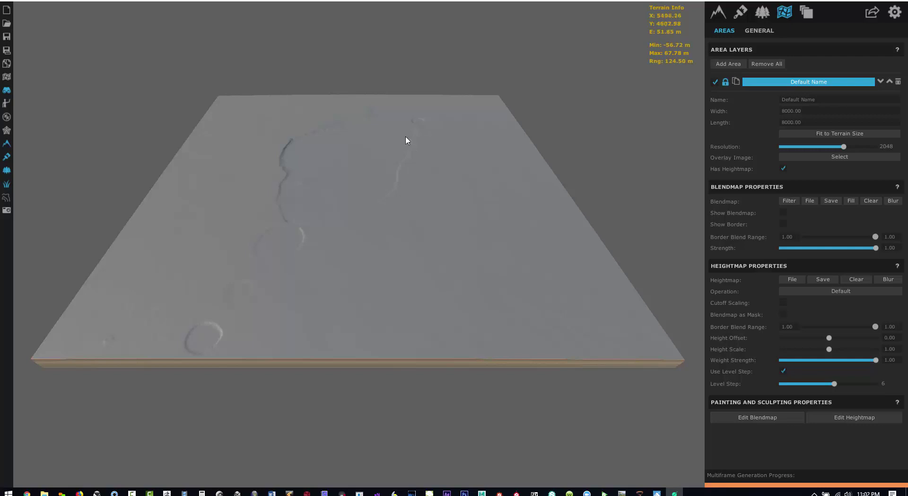
- Divide 4023 by 54 in the Calculator to get the height scale factor
key(alt+Tab)
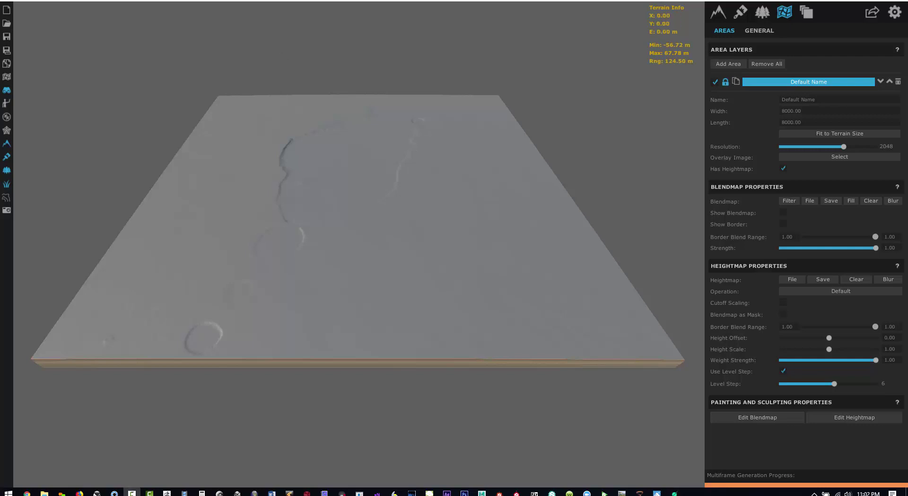
drag(158, 40, 486, 76)
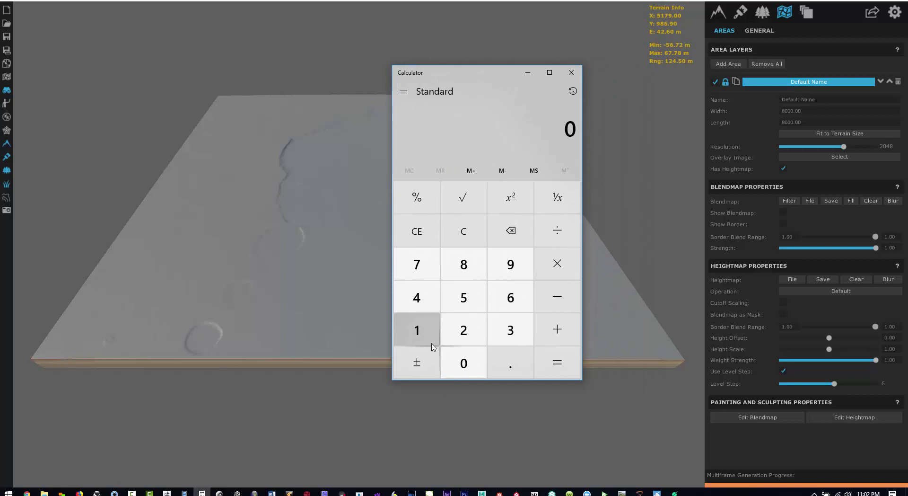
click(425, 301)
click(452, 362)
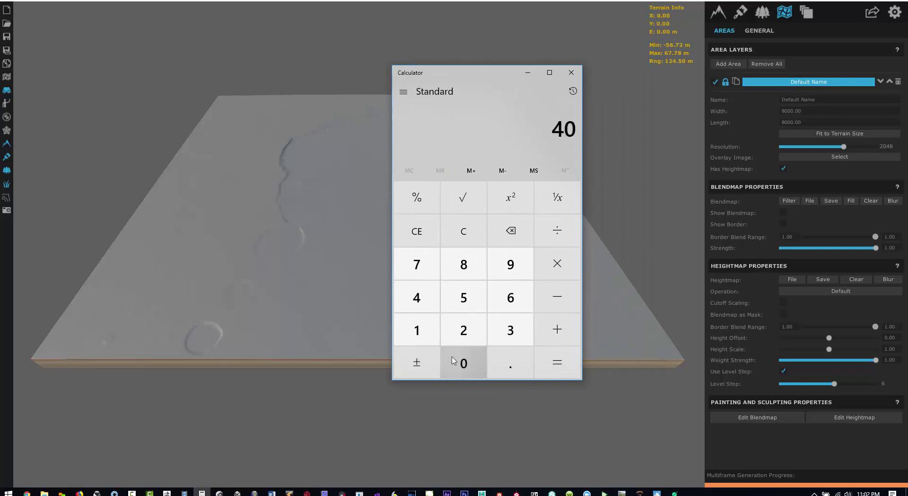
click(461, 331)
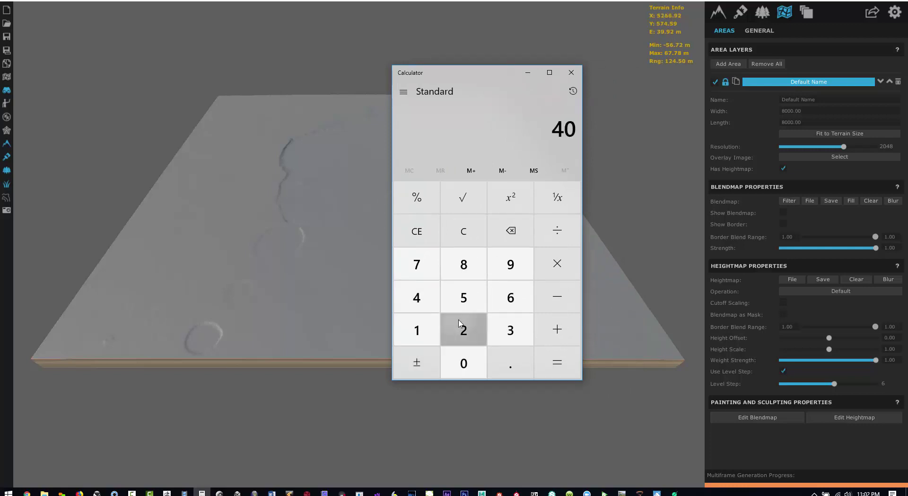
click(508, 329)
click(562, 240)
click(463, 297)
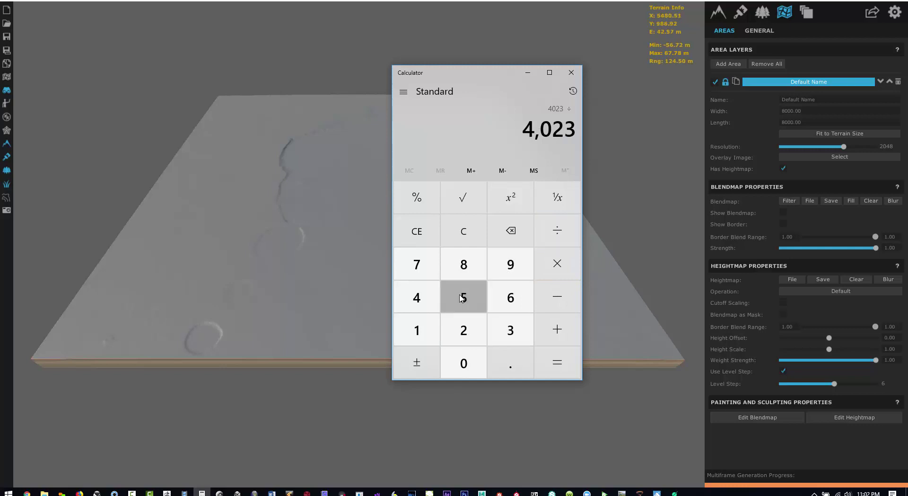
click(417, 297)
click(558, 363)
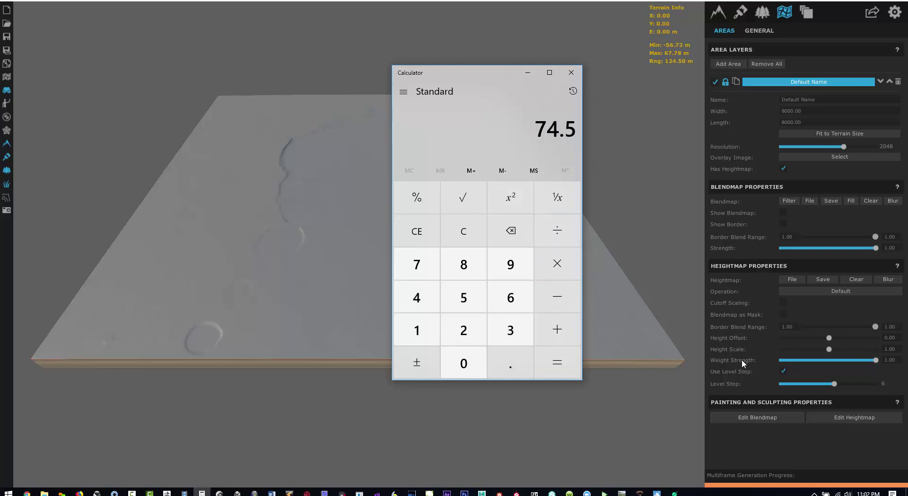
- Set the heightmap's height scale to 74.5 in World Creator and inspect the raised volcano
click(896, 350)
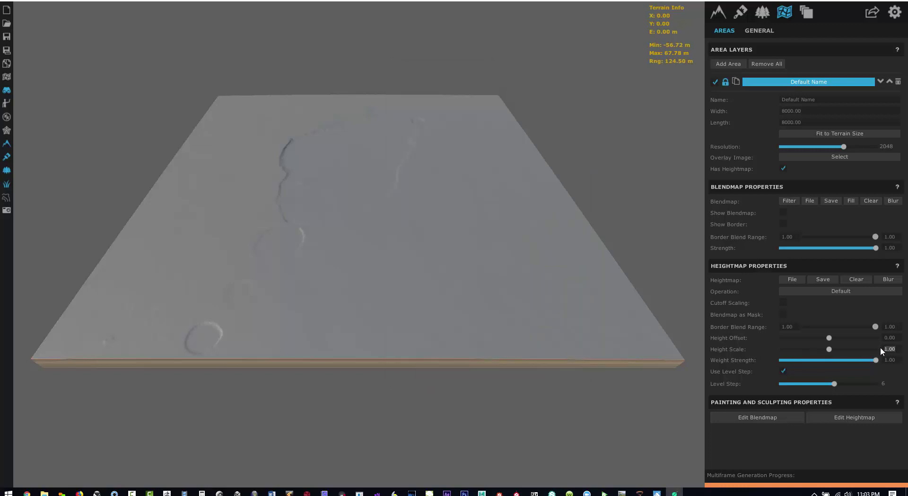
text(74.5)
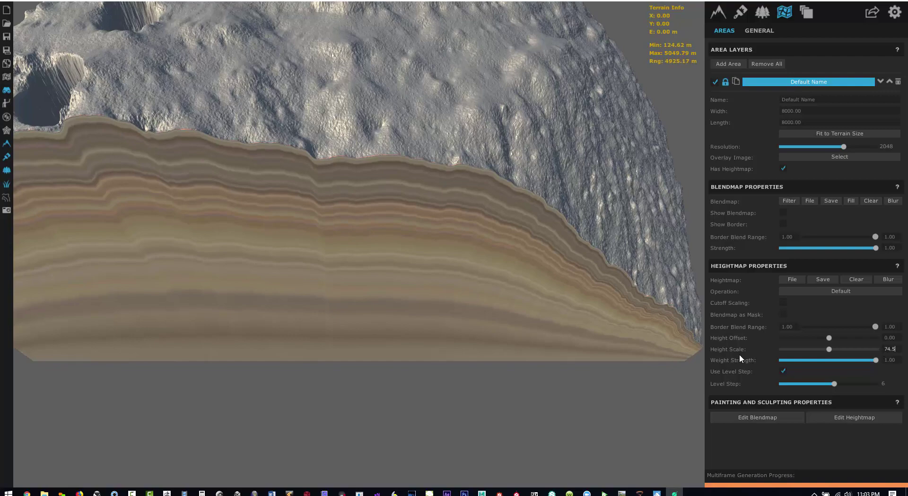
scroll(453, 260, down, 3)
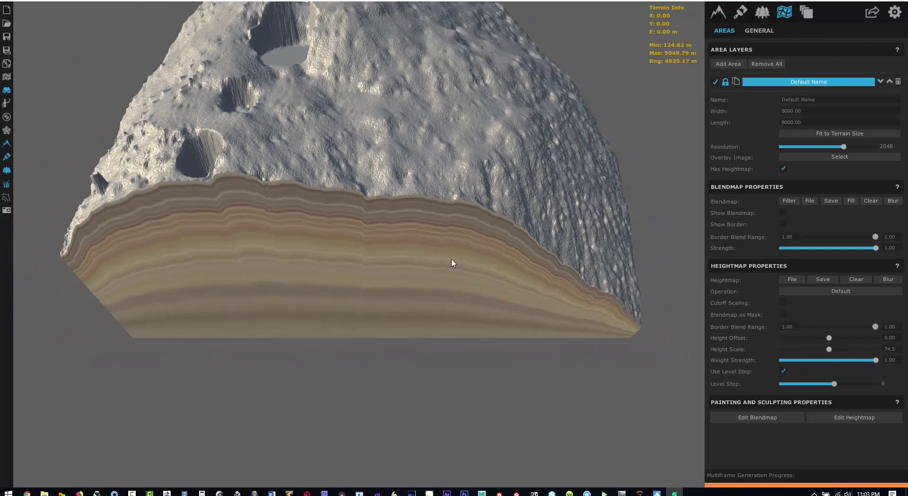
right_drag(489, 249, 446, 305)
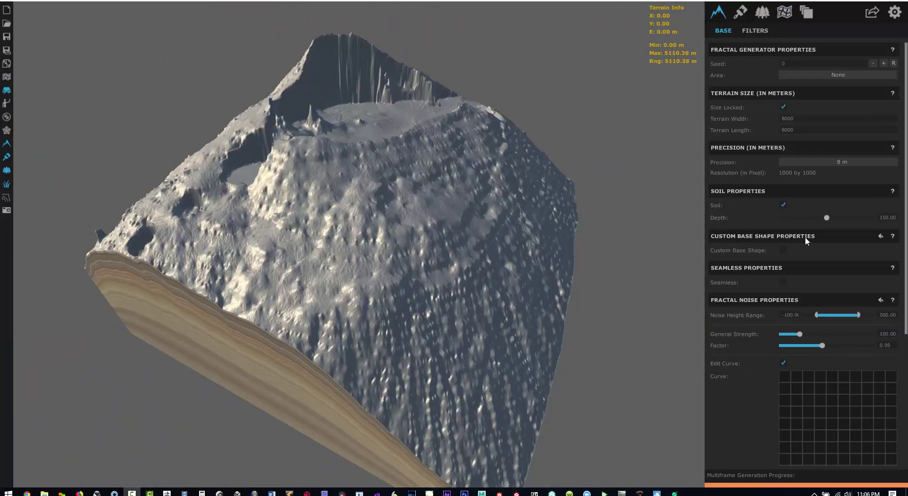
- Add a surface filter layer with a Ridged filter and set the filter's general strength to about 86.83
click(762, 31)
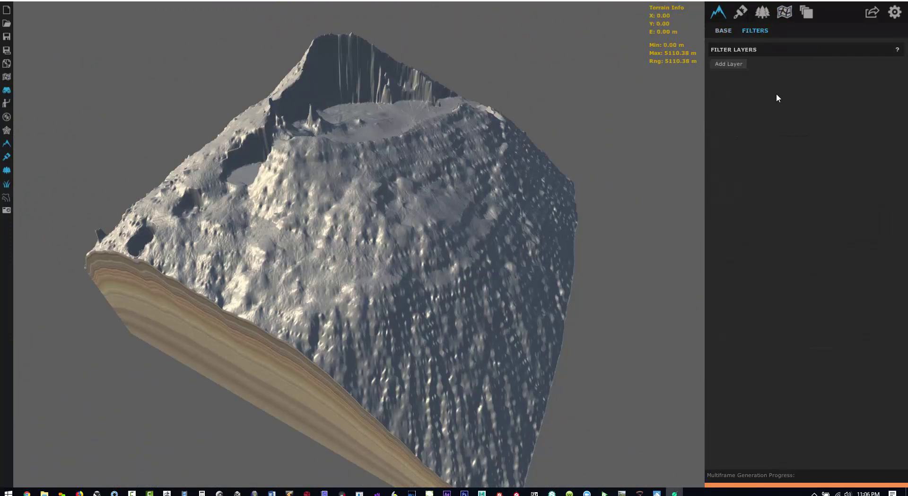
click(729, 64)
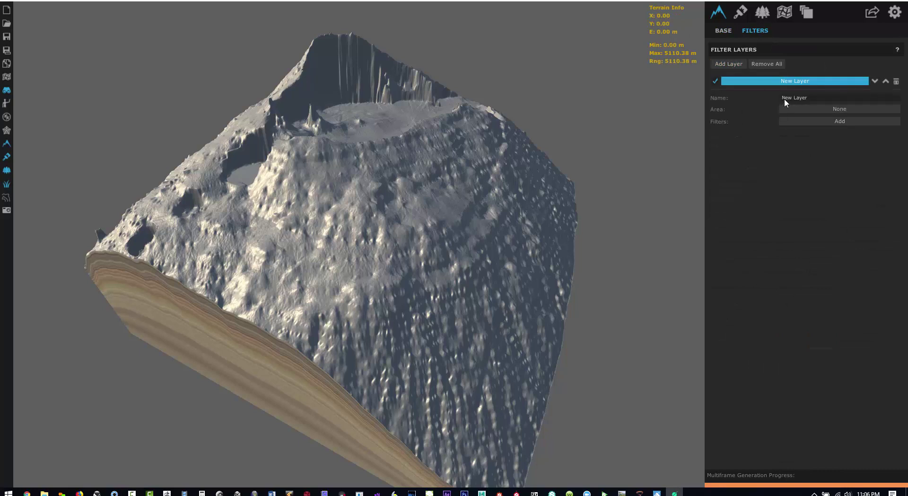
click(828, 122)
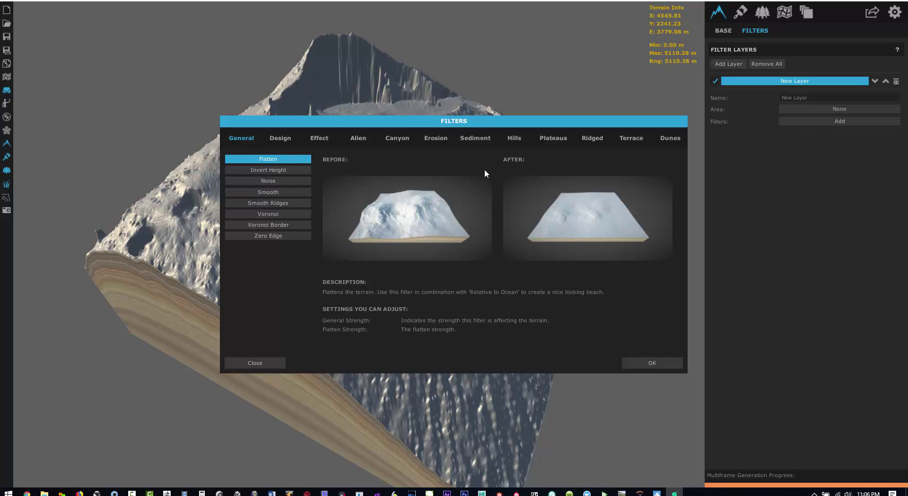
click(588, 138)
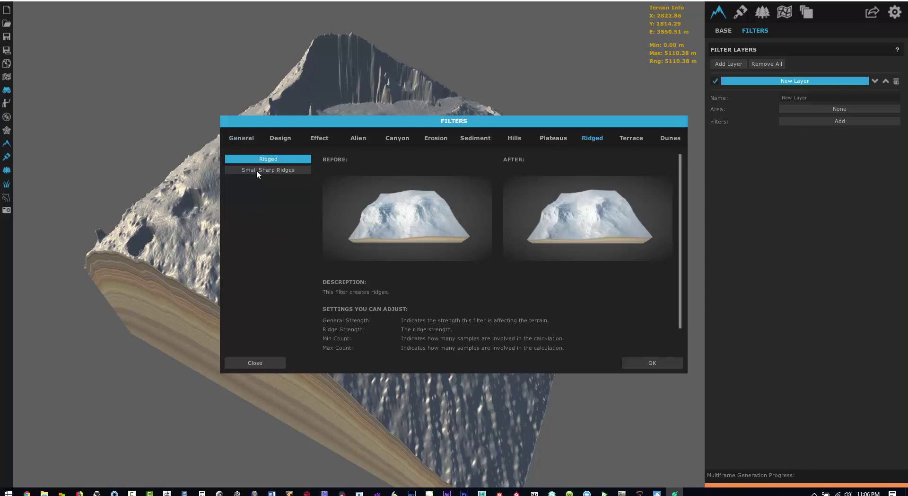
click(625, 362)
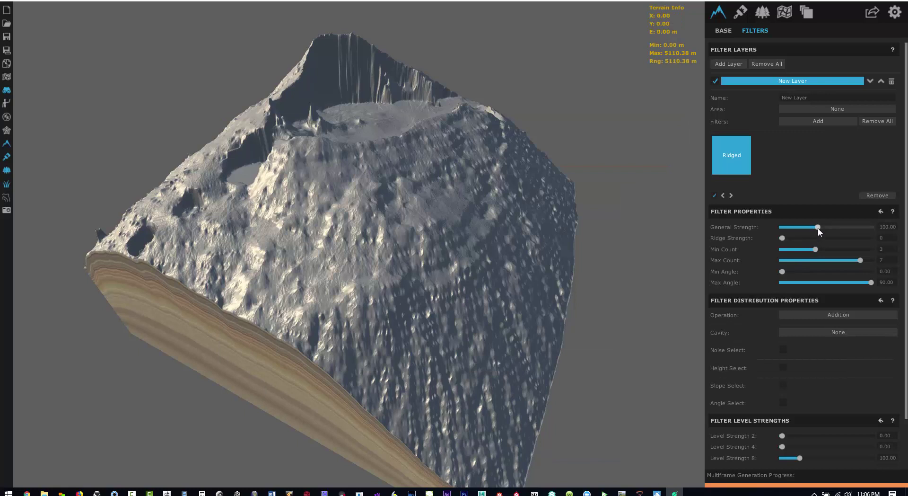
drag(818, 227, 814, 228)
- Add an Erosion Fluvial filter to the filter layer
click(830, 122)
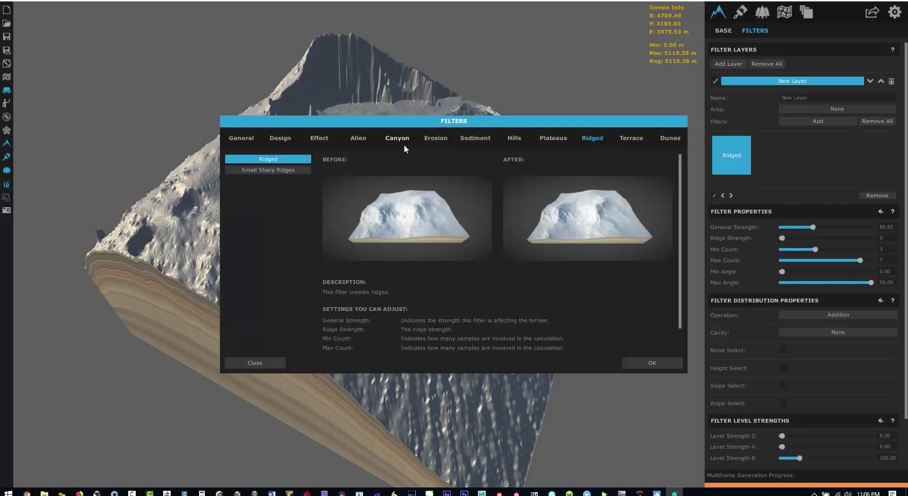
click(437, 138)
click(284, 170)
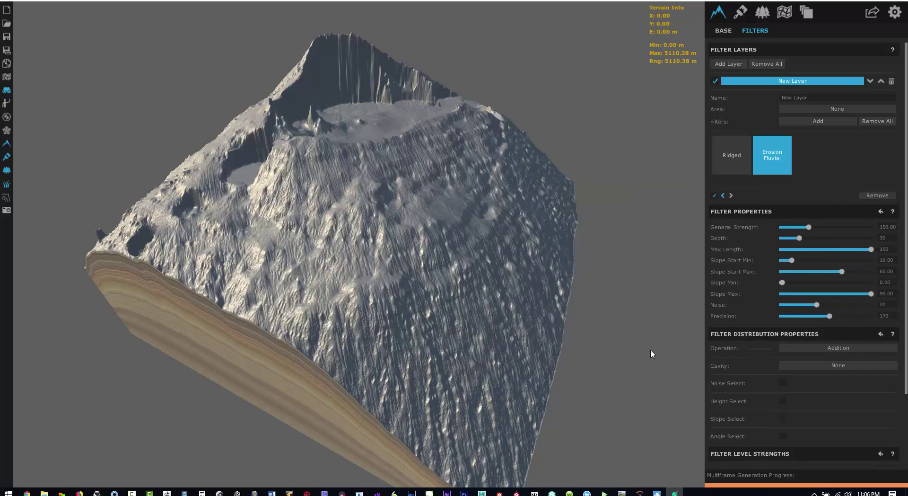
click(649, 361)
- Set the Erosion Fluvial filter's general strength to about 105.23, depth to 40 and precision to about 159
drag(809, 227, 801, 230)
drag(375, 327, 480, 283)
right_drag(450, 327, 433, 307)
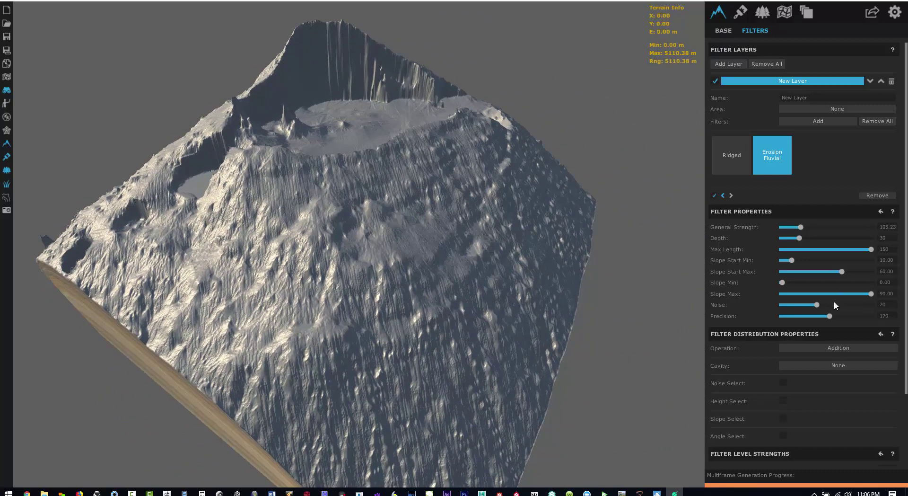
drag(818, 305, 817, 305)
drag(801, 238, 804, 241)
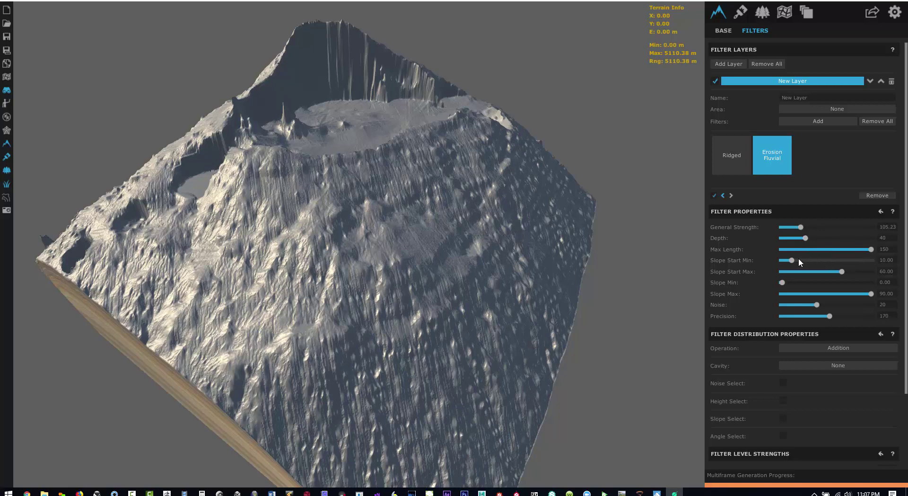
drag(829, 315, 824, 316)
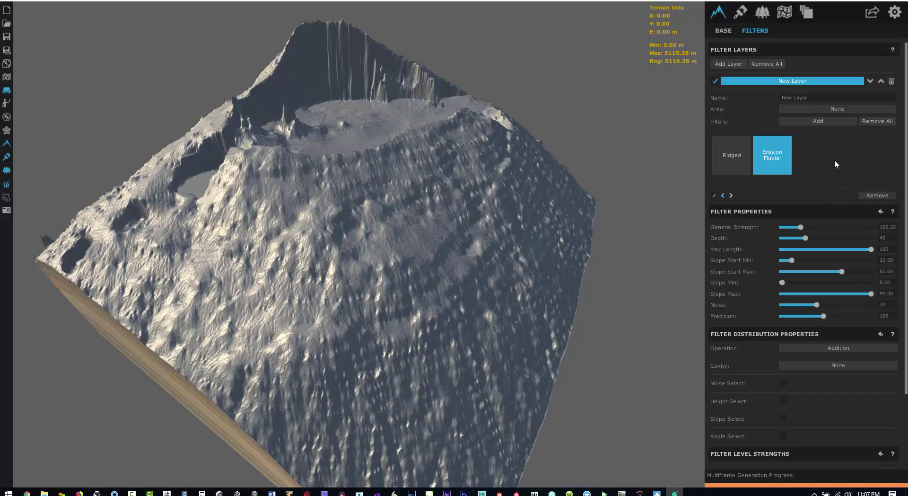
- Add a Smooth filter to the layer and set its general strength to about 76.34
click(826, 121)
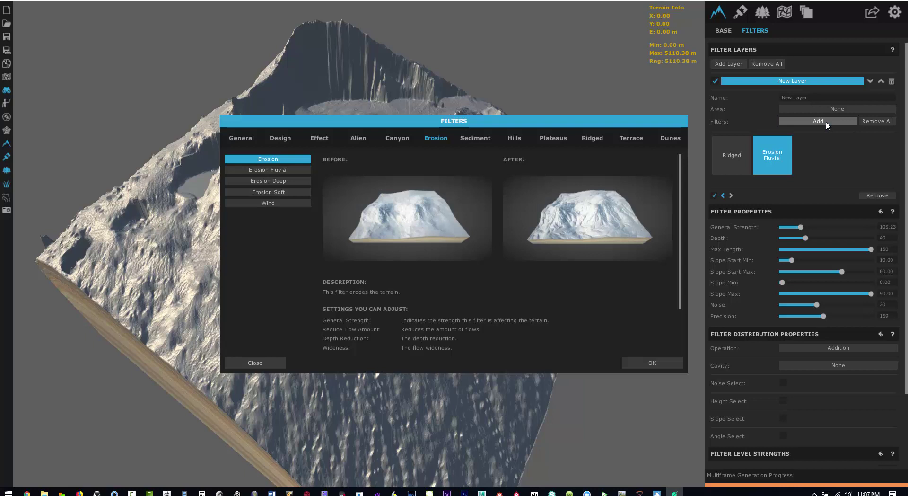
click(241, 139)
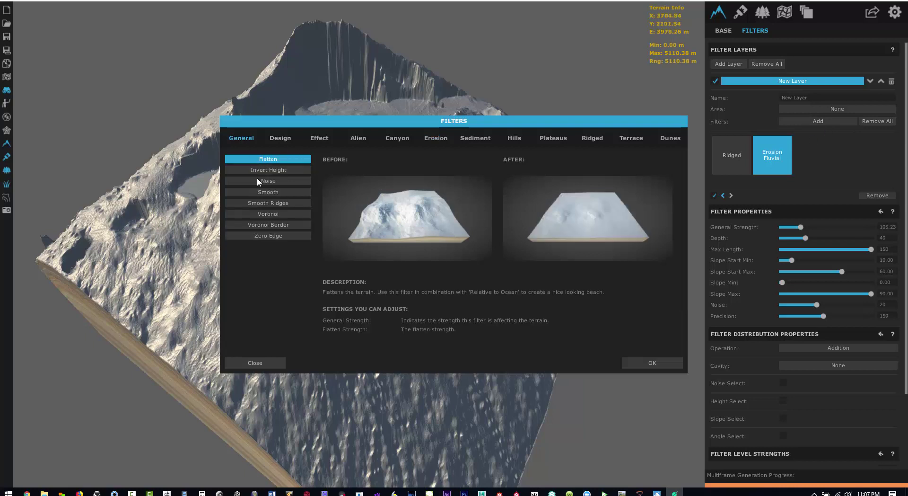
click(281, 193)
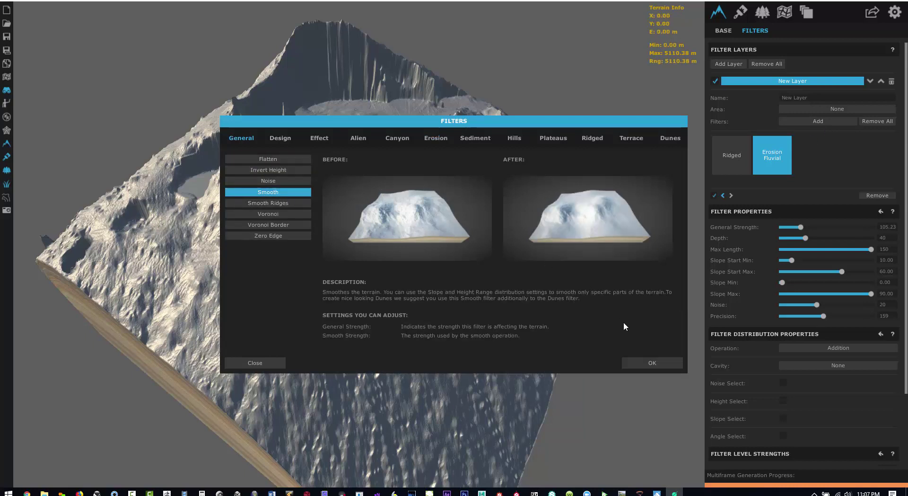
click(653, 363)
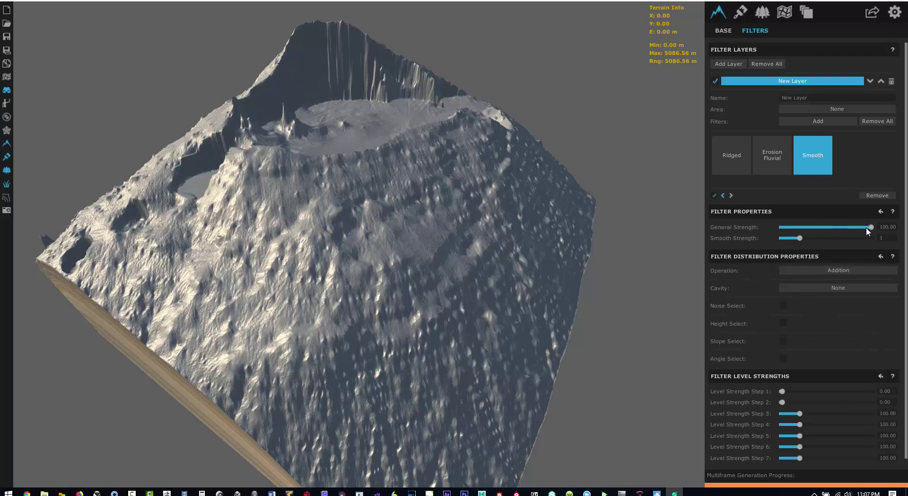
drag(867, 228, 851, 227)
- Add an Erosion Soft filter and set its general strength to about 381.49 and depth to about 38
click(830, 121)
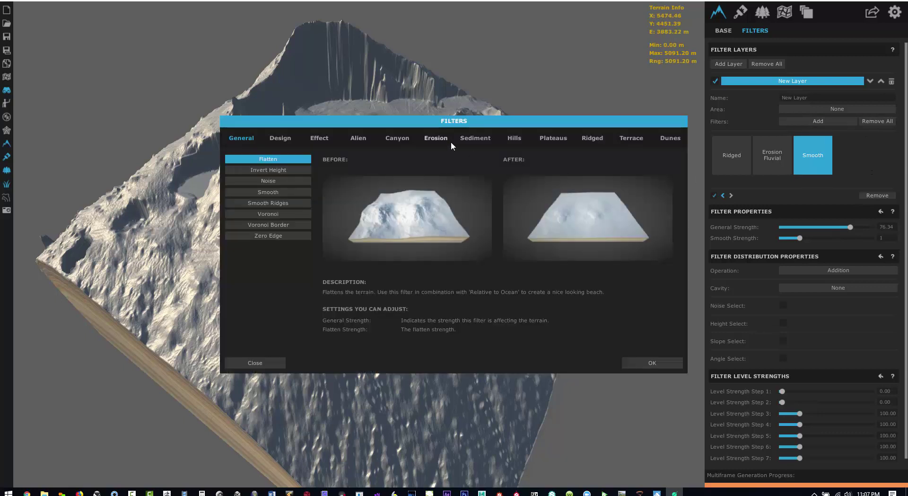
click(434, 137)
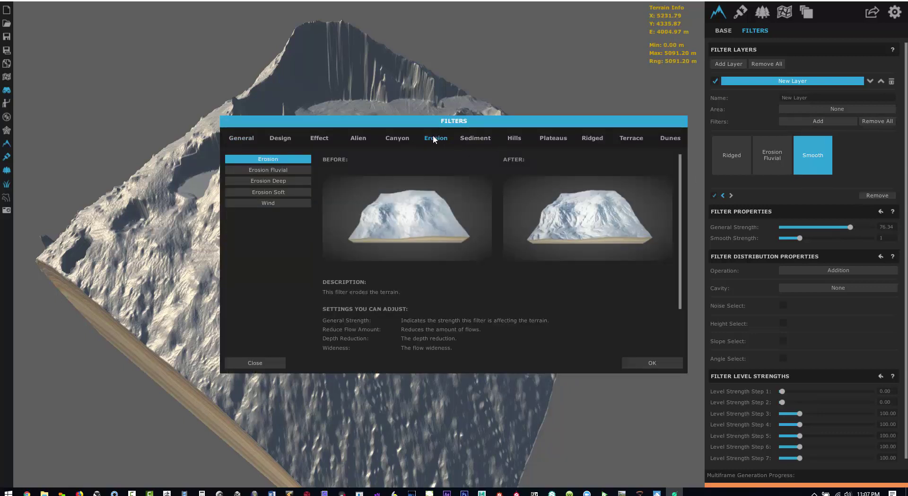
click(277, 193)
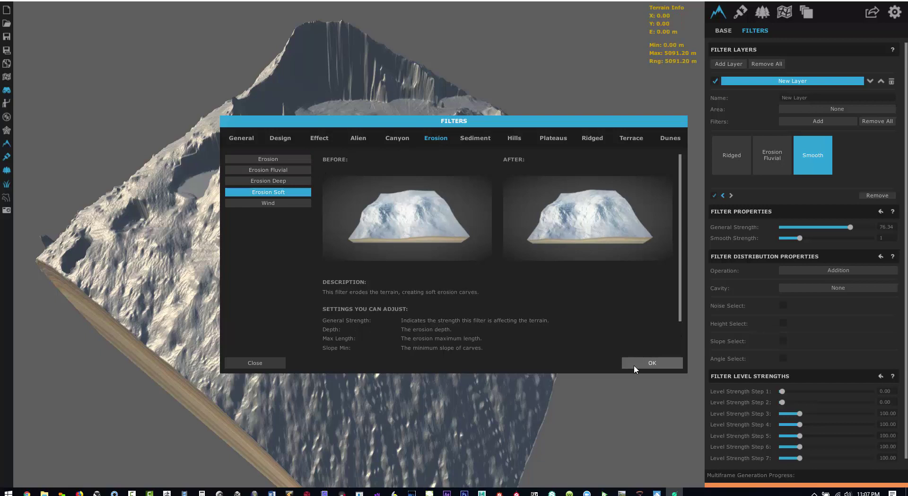
click(653, 362)
drag(799, 227, 804, 239)
- Reset the Erosion Fluvial filter's properties to default and set general strength to about 84.16 and depth to about 19
right_drag(541, 362, 478, 311)
scroll(478, 310, up, 3)
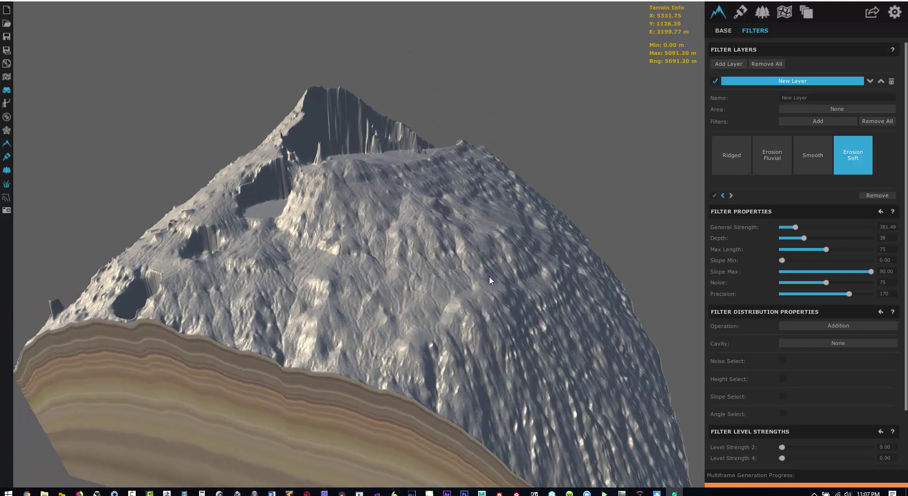
scroll(513, 328, up, 2)
scroll(514, 329, up, 2)
right_drag(517, 335, 473, 381)
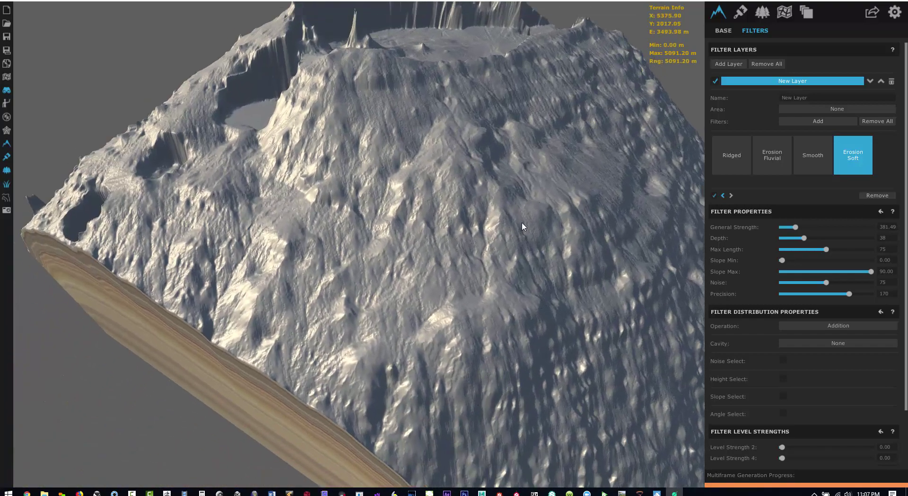
scroll(400, 410, up, 3)
right_drag(402, 414, 489, 378)
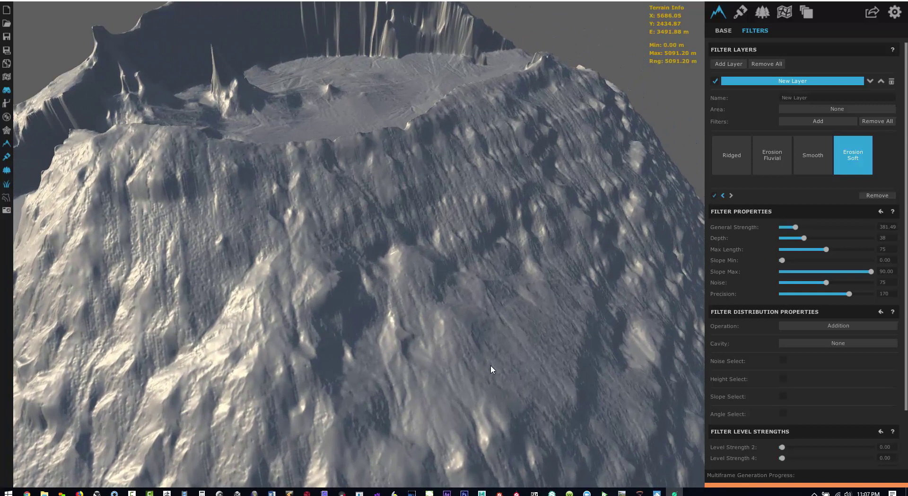
click(768, 159)
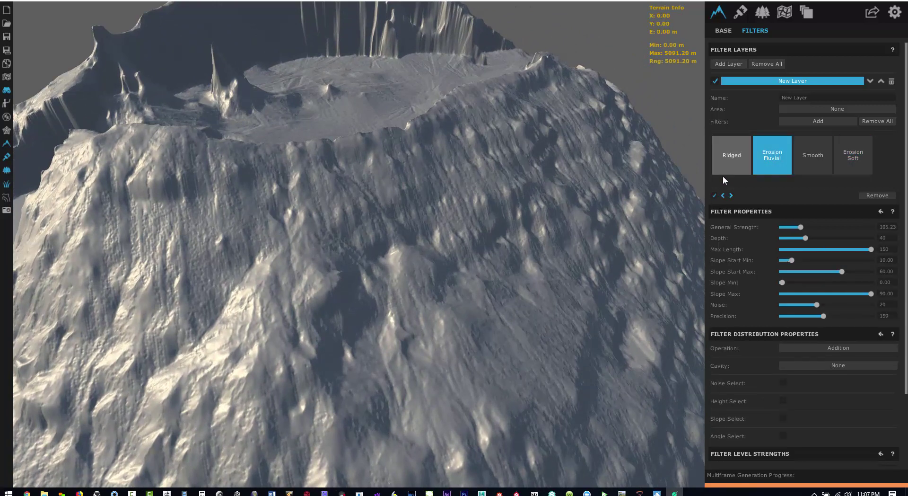
click(880, 211)
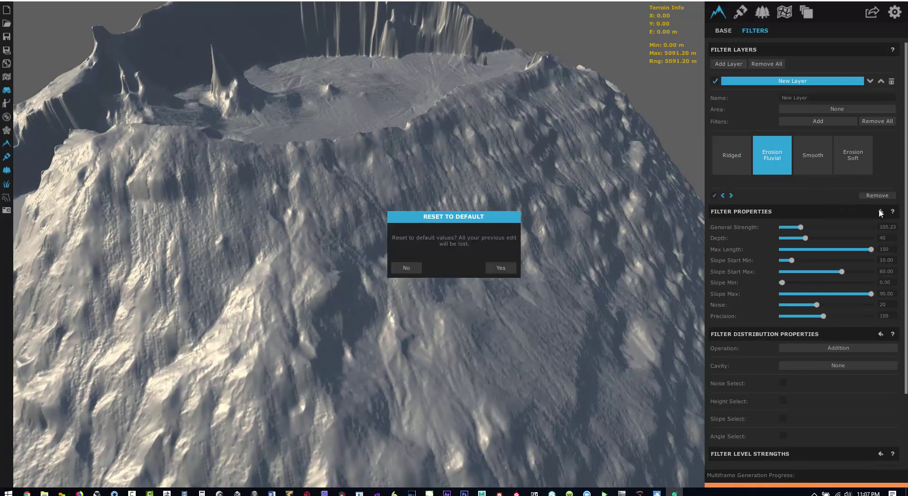
click(500, 267)
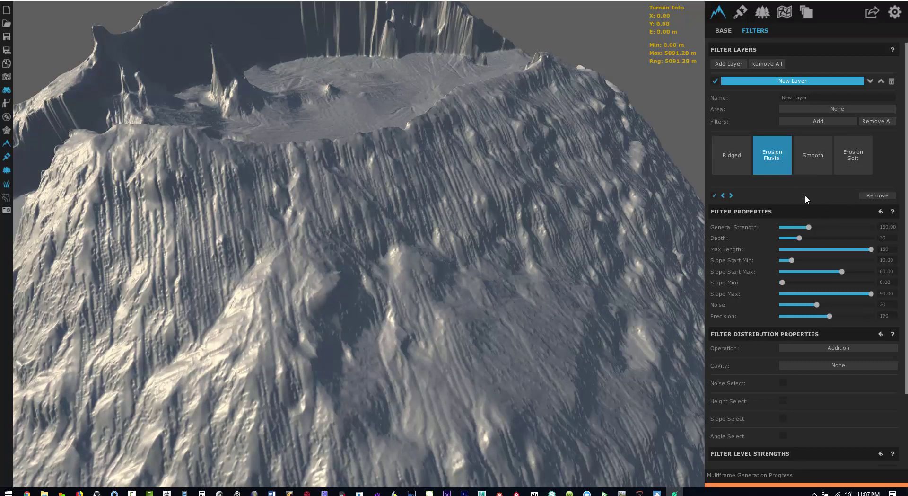
drag(810, 227, 788, 238)
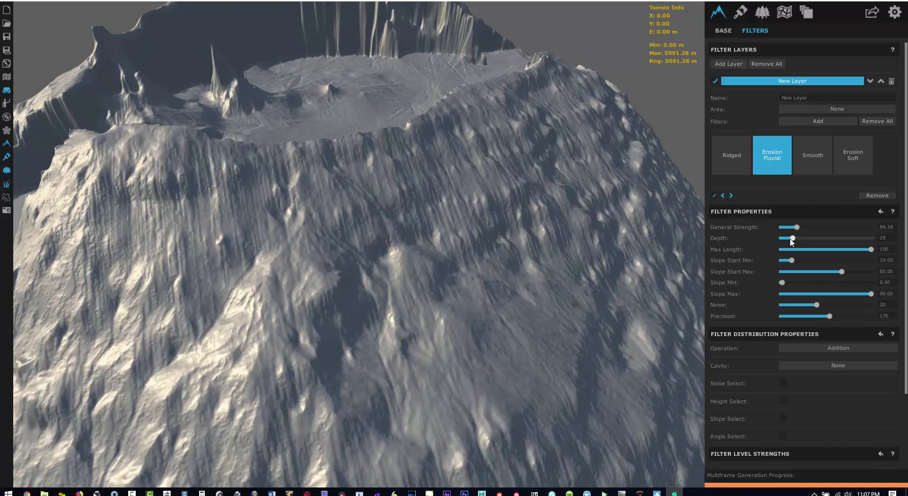
- Add a Sediment filter with a general strength of about 74.72 and turn it off and on to compare its effect
click(851, 156)
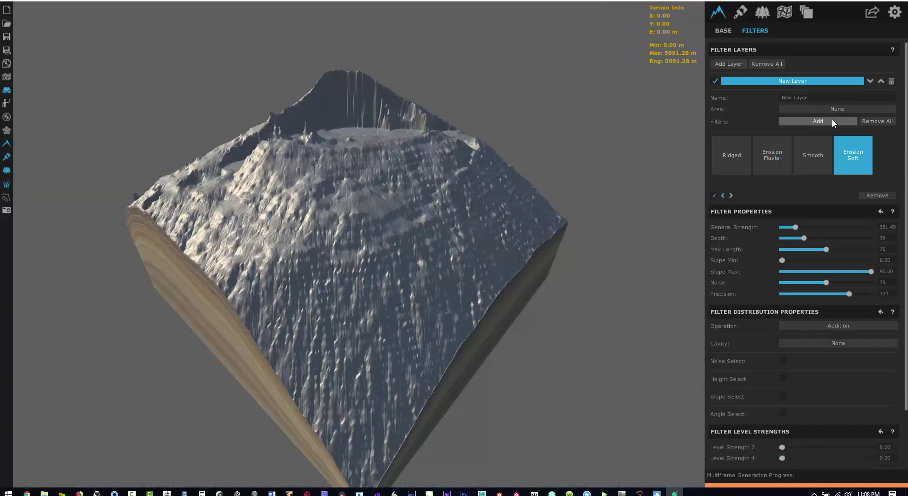
click(832, 120)
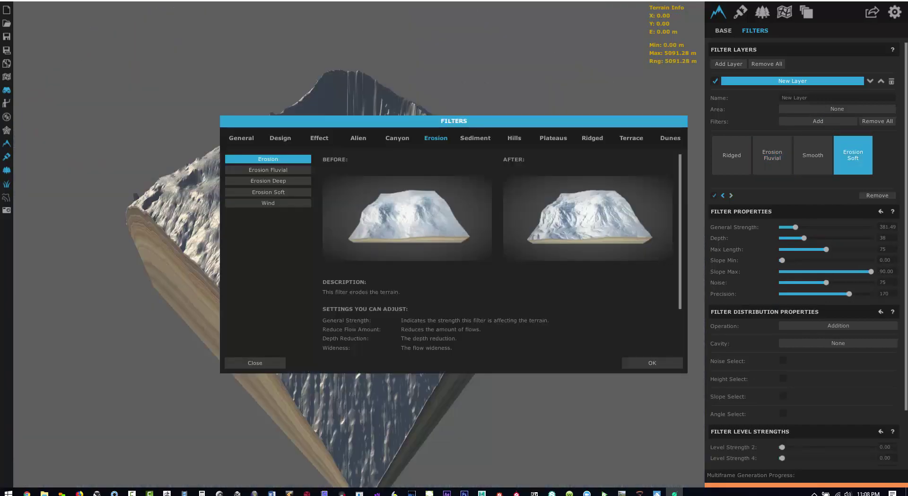
click(476, 138)
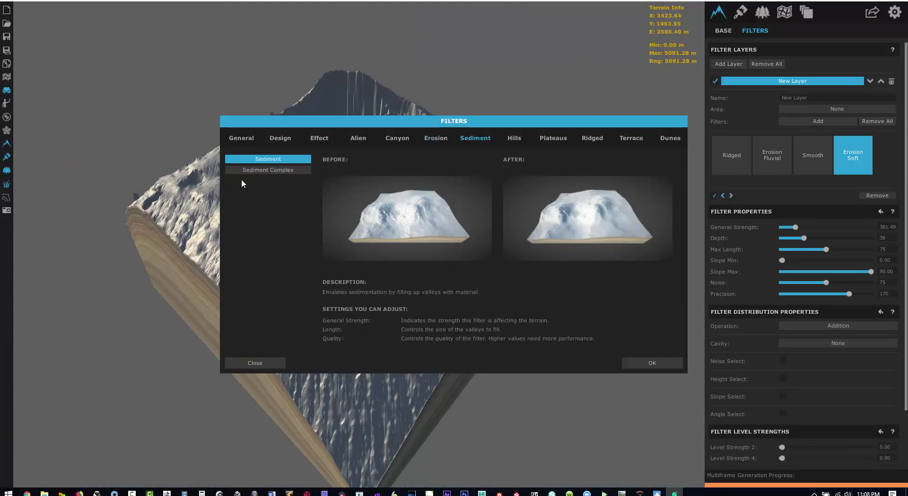
click(647, 363)
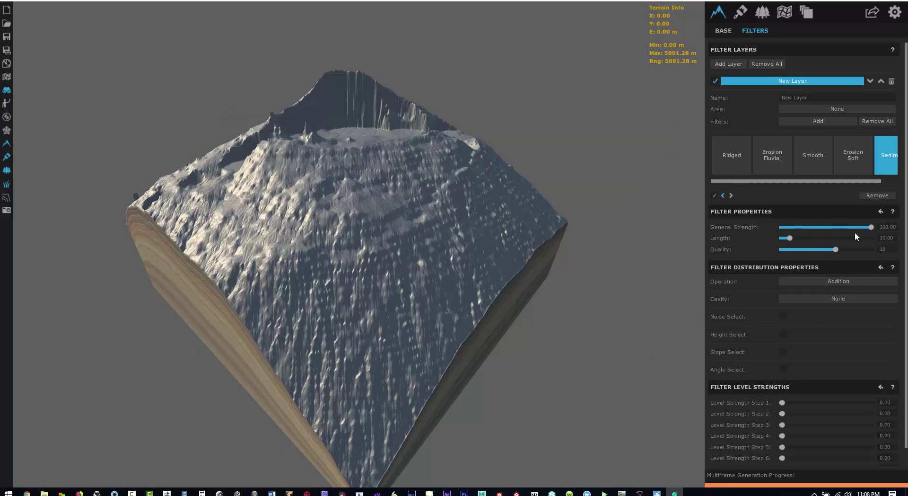
drag(871, 228, 857, 228)
click(714, 195)
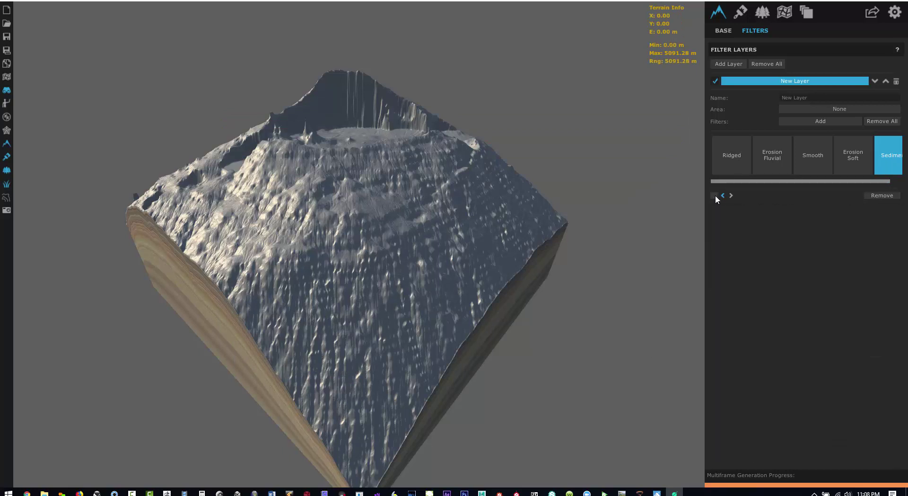
click(713, 195)
scroll(303, 222, up, 2)
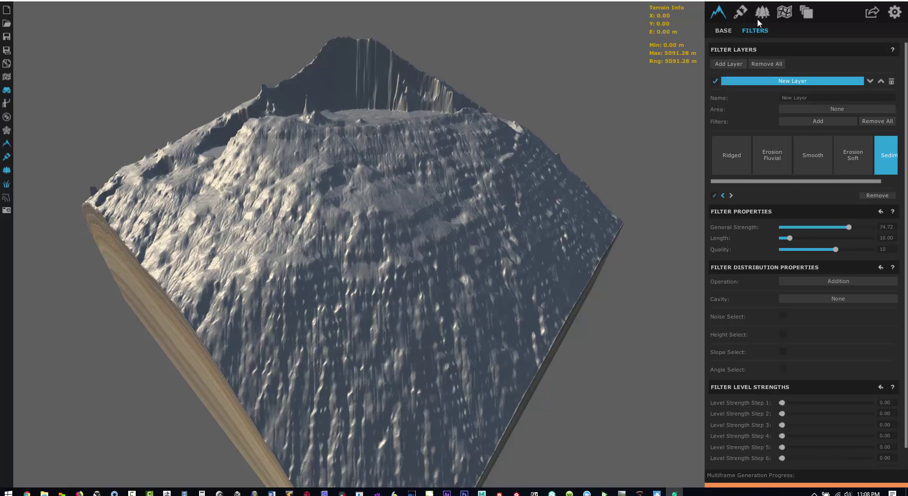
- Review the area layer's heightmap properties and the Sediment filter's level strengths
click(781, 13)
click(780, 83)
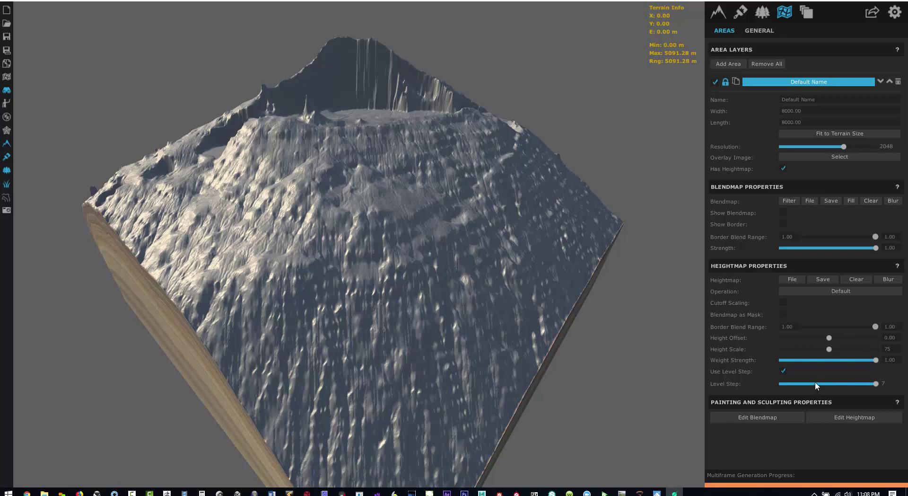
click(720, 15)
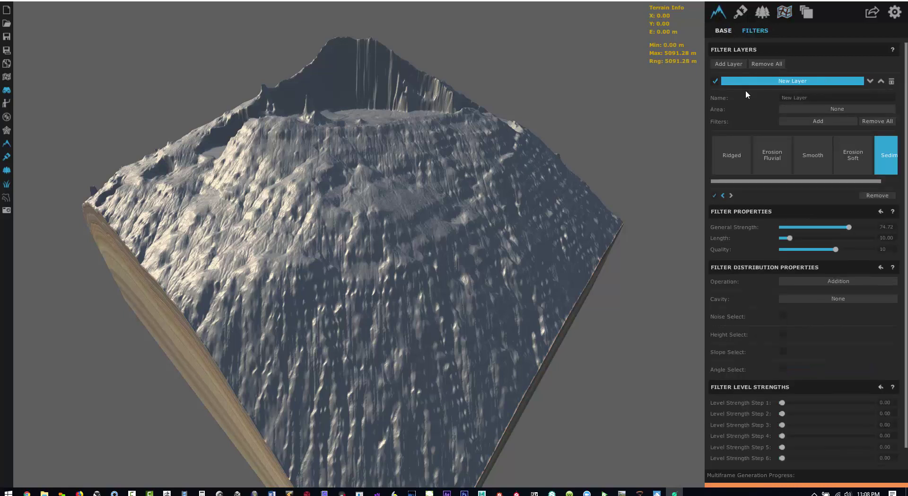
scroll(858, 415, down, 1)
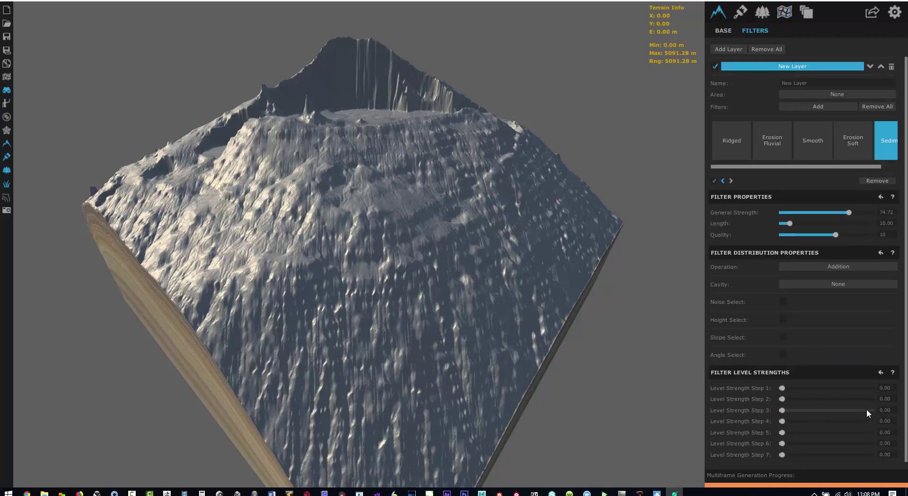
scroll(822, 230, up, 1)
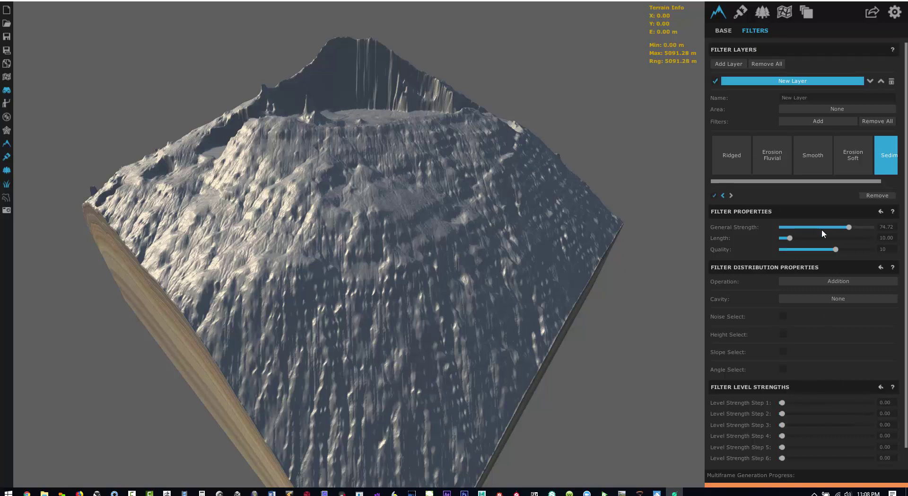
- Set the terrain's precision to 1 m and look through the remaining base properties
click(727, 29)
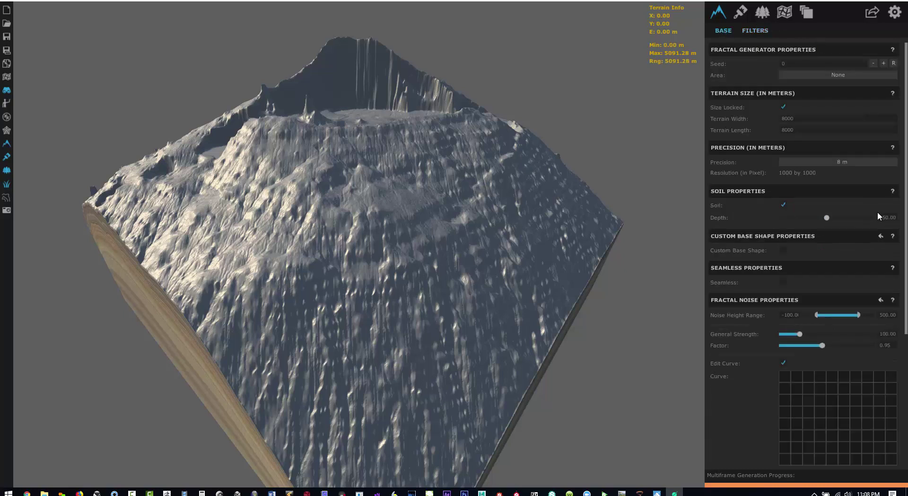
click(844, 162)
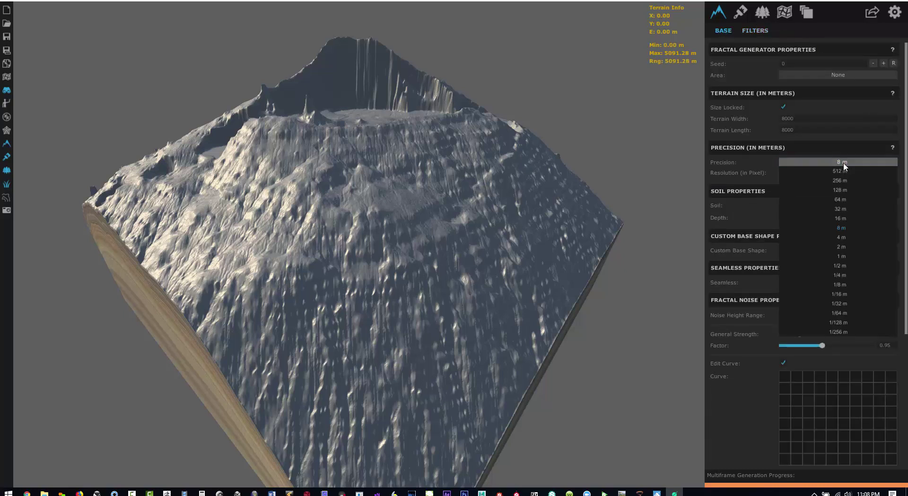
click(844, 256)
scroll(859, 256, down, 3)
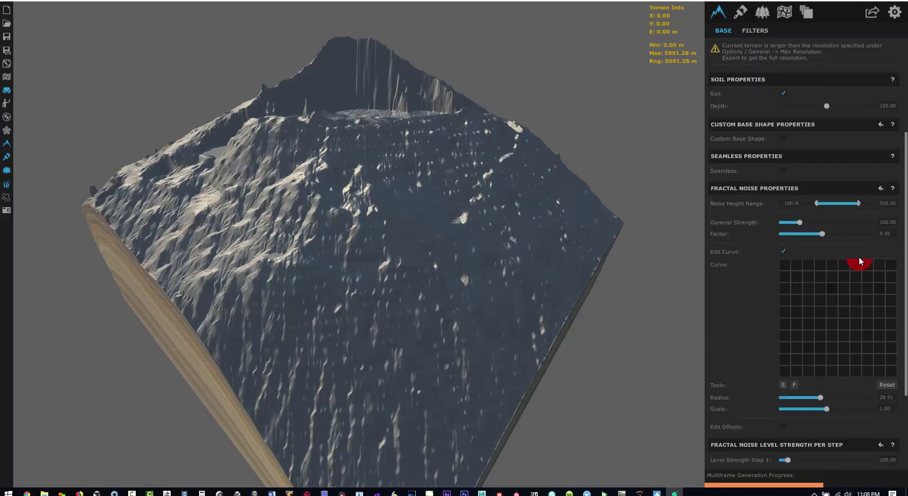
scroll(858, 256, down, 2)
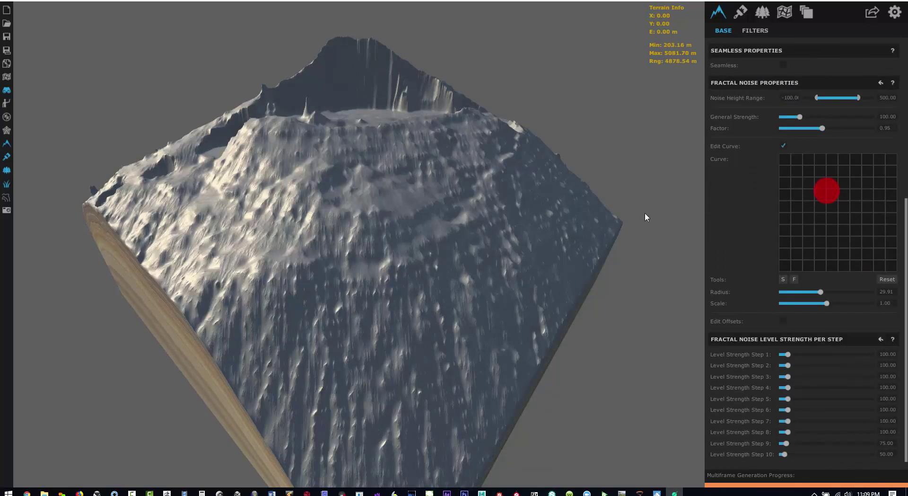
- Inspect the 1 m precision terrain's slopes and crater from several angles and check the area layer list
right_drag(296, 267, 416, 260)
middle_drag(286, 255, 559, 234)
right_drag(472, 295, 446, 319)
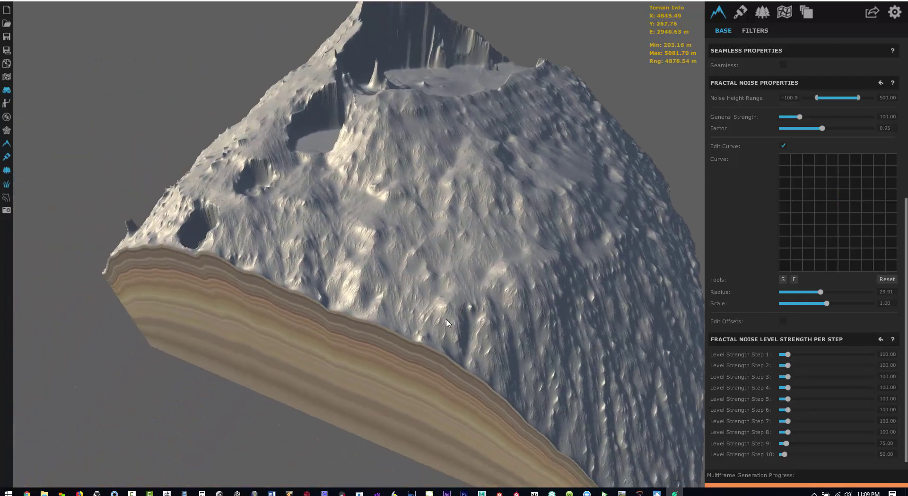
middle_drag(524, 251, 337, 337)
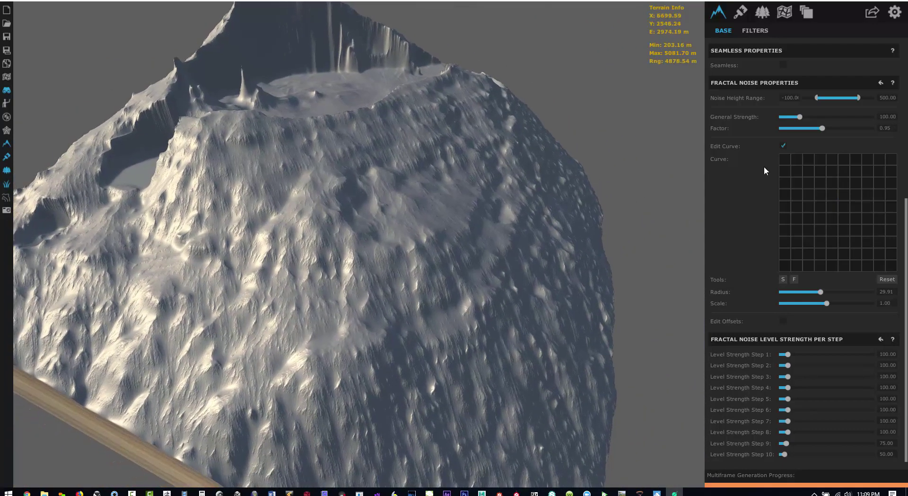
click(787, 13)
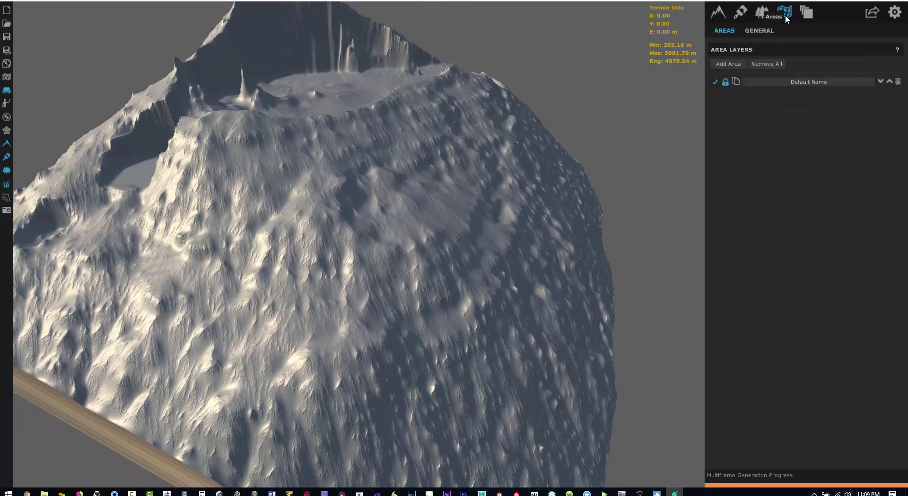
click(718, 12)
- Raise the Erosion Fluvial filter's level strength 1024
click(754, 30)
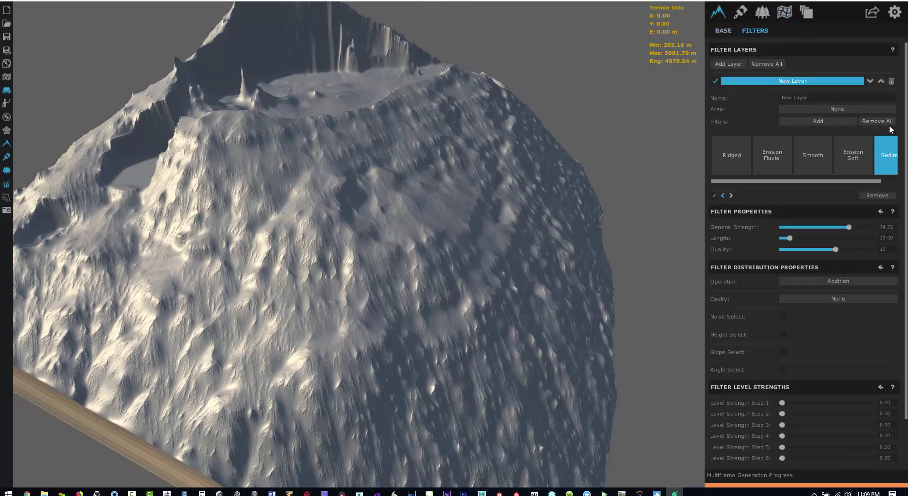
click(772, 155)
scroll(844, 310, down, 3)
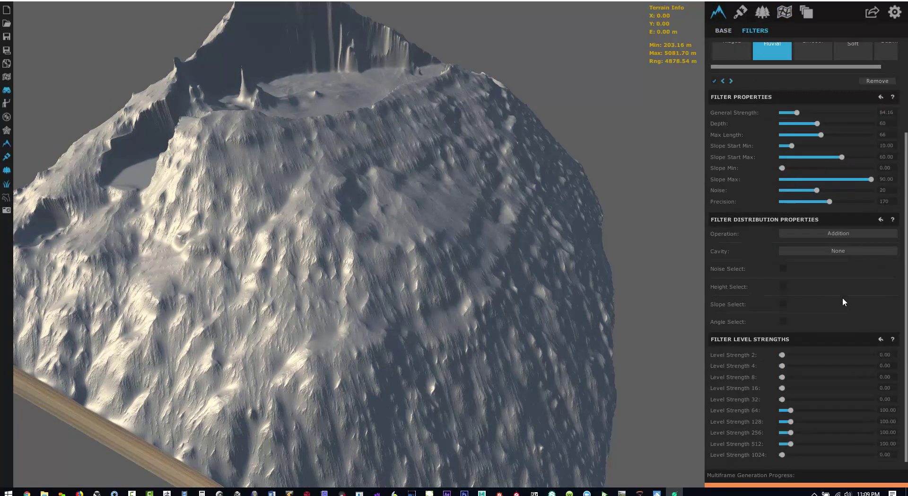
click(784, 453)
drag(790, 453, 793, 453)
scroll(833, 76, up, 1)
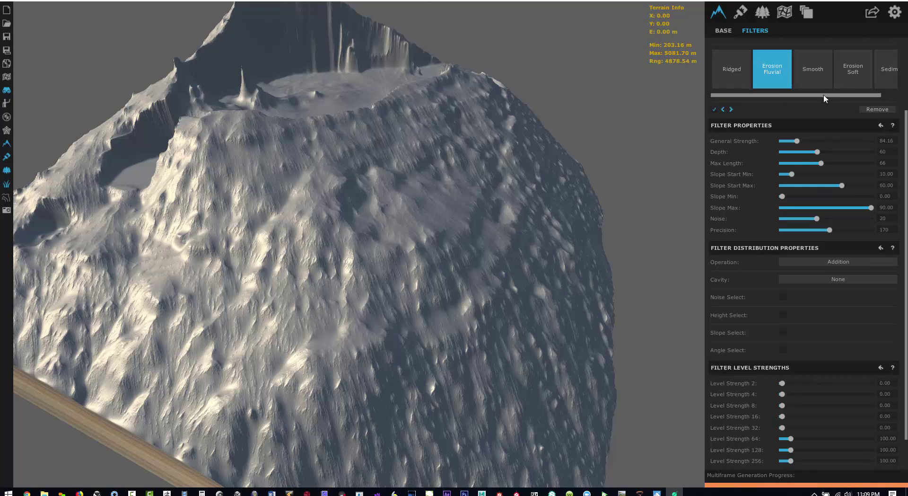
- Set the Erosion Soft filter's level strength 1024 to about 47.40 and inspect the slopes
drag(824, 96, 840, 95)
click(835, 69)
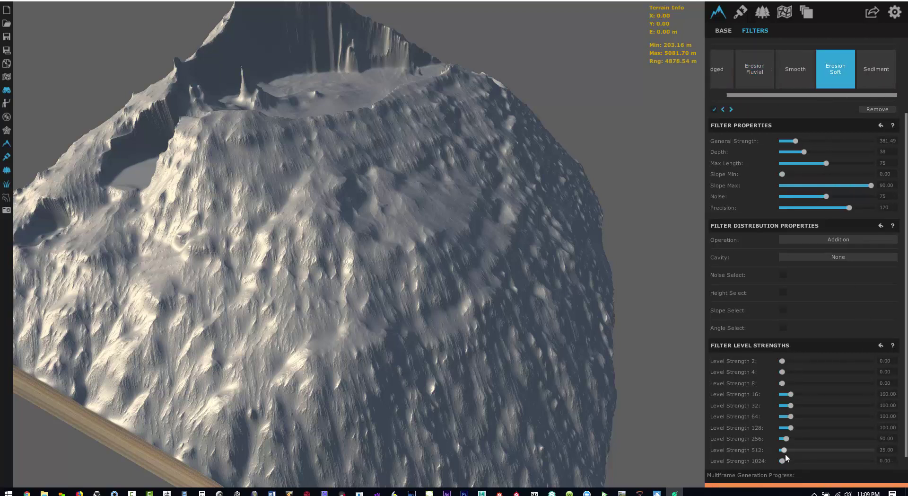
drag(782, 462, 786, 461)
scroll(413, 319, down, 3)
drag(414, 320, 634, 136)
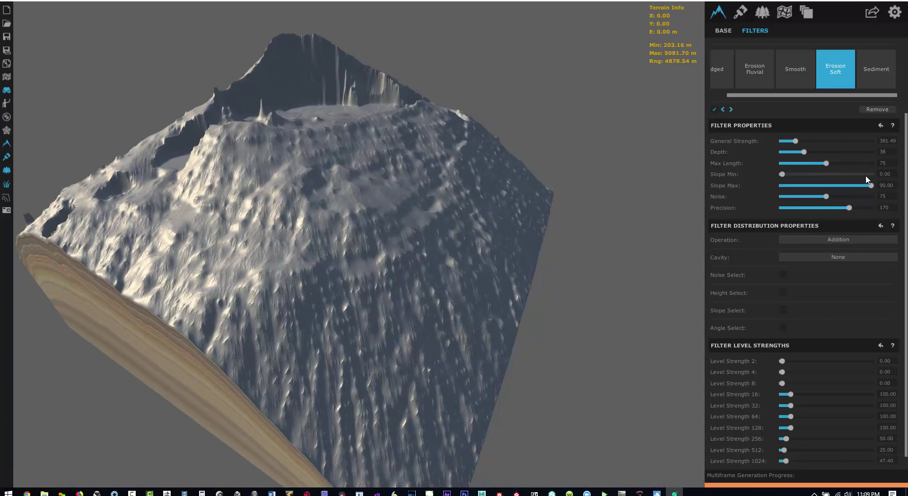
- Turn the filter layer off and on to compare its effect, and open the area layer's properties
scroll(828, 108, up, 1)
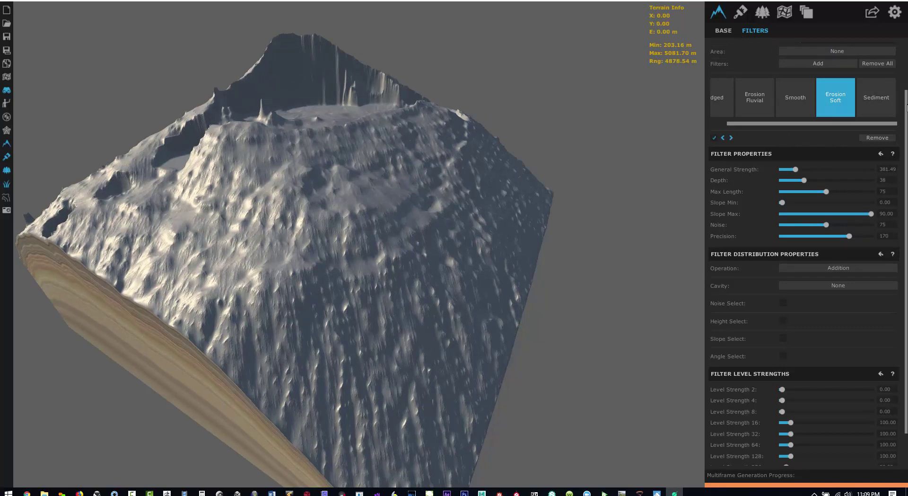
scroll(737, 85, up, 2)
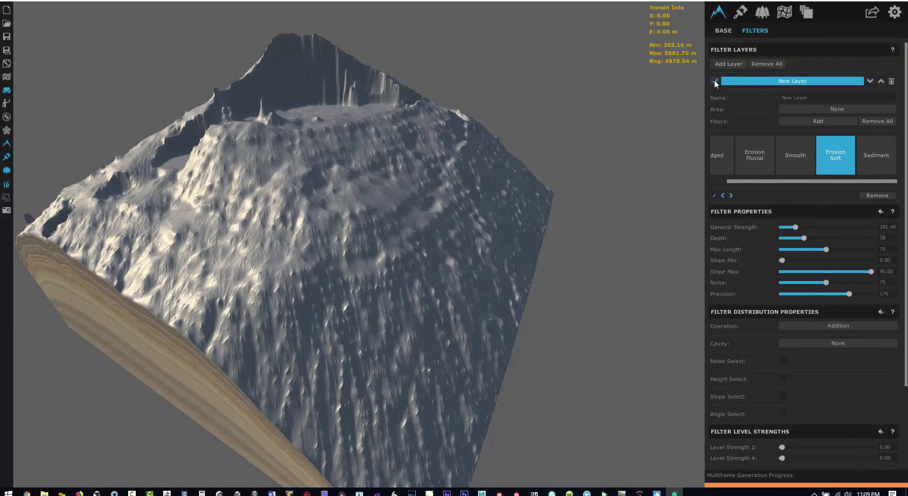
click(715, 82)
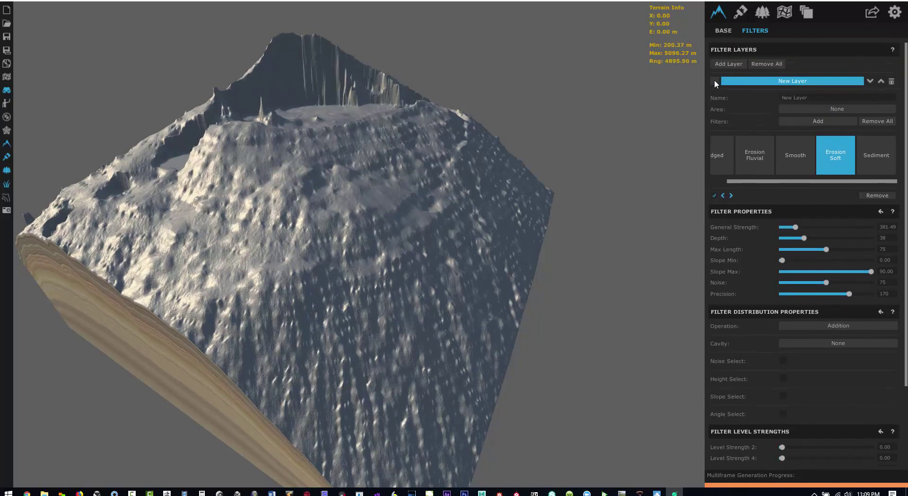
click(715, 81)
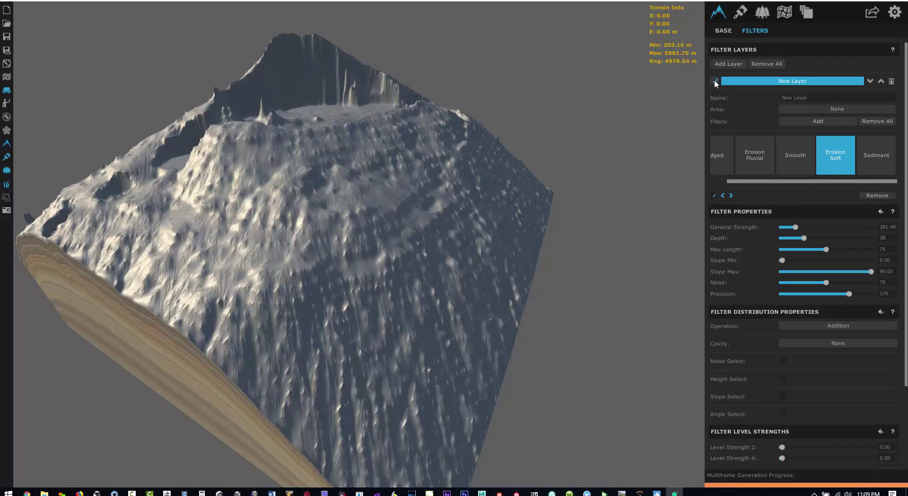
click(786, 14)
click(809, 82)
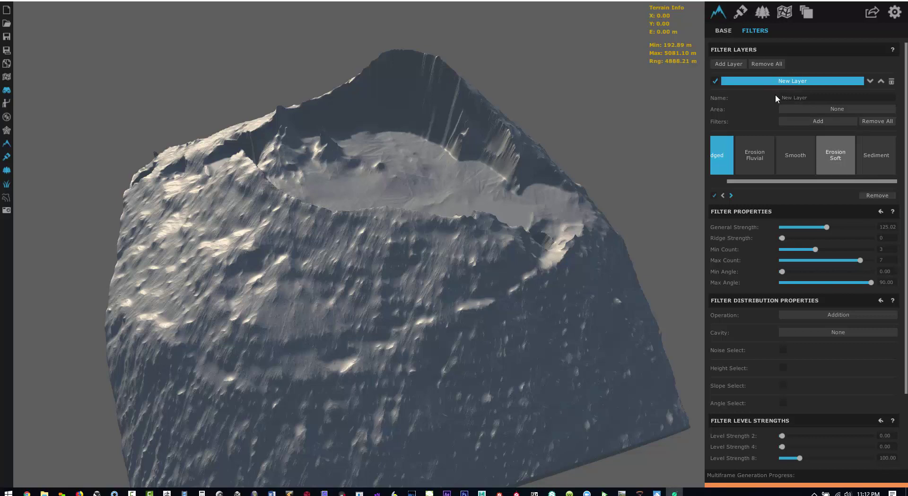
- Set the terrain's width and length to 60000 m with the size locked
click(722, 31)
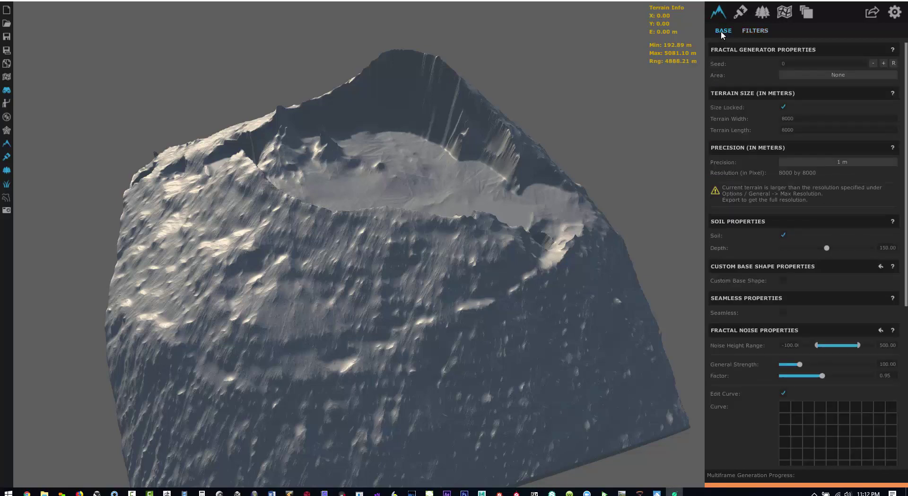
click(779, 117)
key(Delete)
text(60)
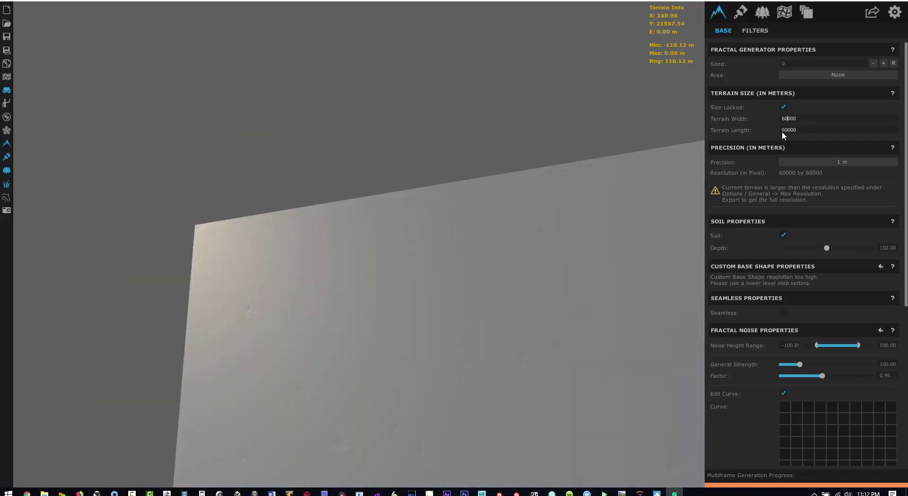
- Set the area layer's width and length to 60000 and fit it to the terrain size
click(781, 14)
click(781, 13)
click(781, 82)
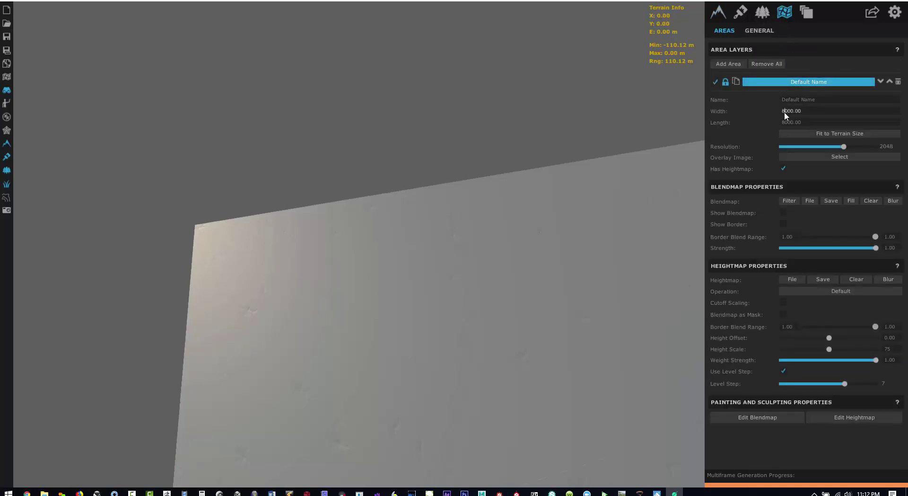
key(BackSpace)
text(60)
click(785, 122)
key(BackSpace)
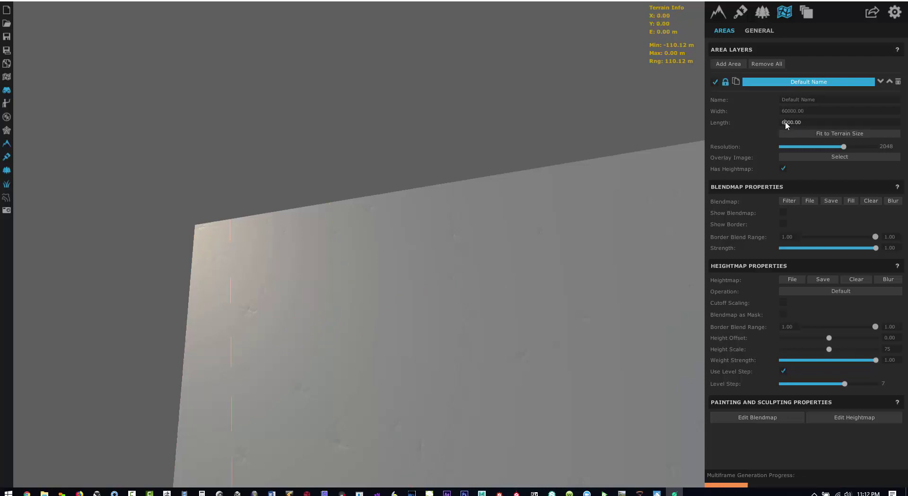
text(60)
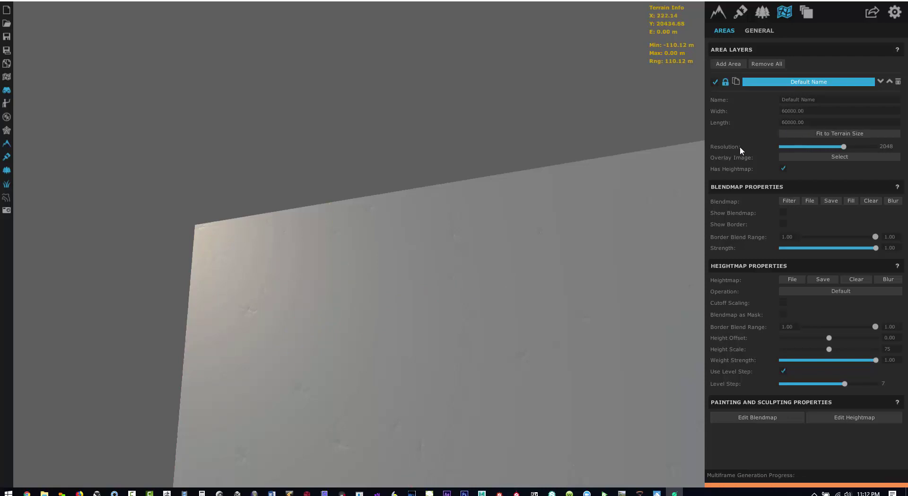
click(430, 239)
key(f)
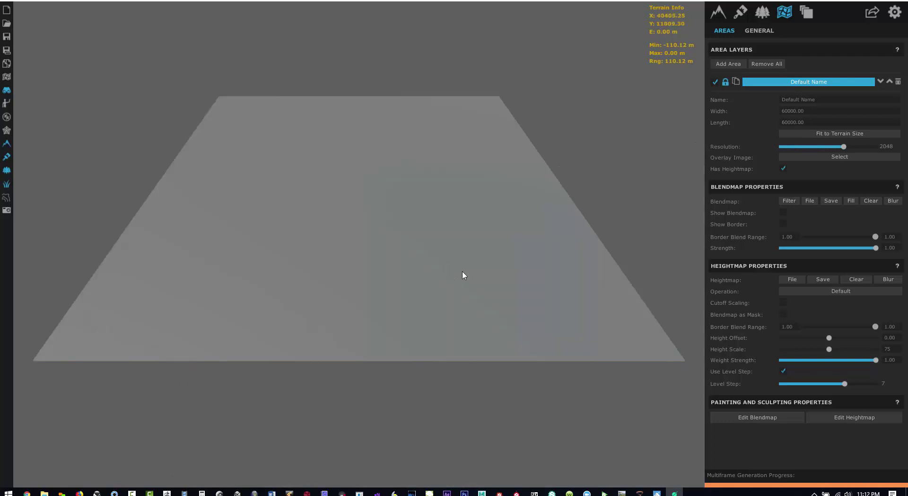
click(833, 134)
- Load "mauna_loa_60km Height Map (USGS NED 10m).png" from the mauna_loa_60km terrain folder as the area layer's heightmap
click(790, 280)
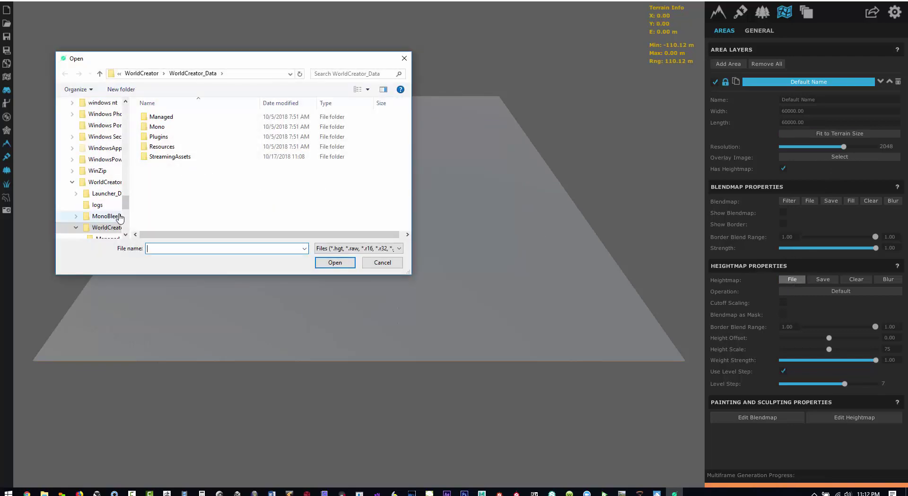
drag(126, 206, 126, 232)
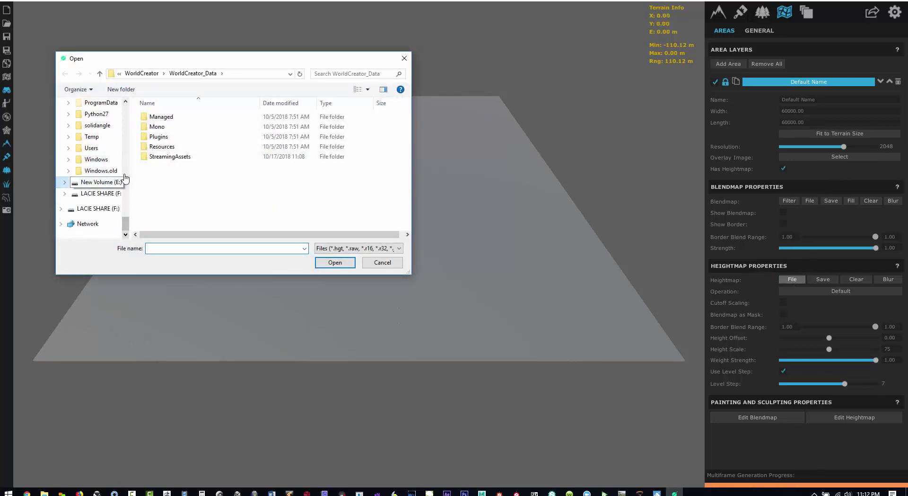
click(100, 182)
double_click(168, 137)
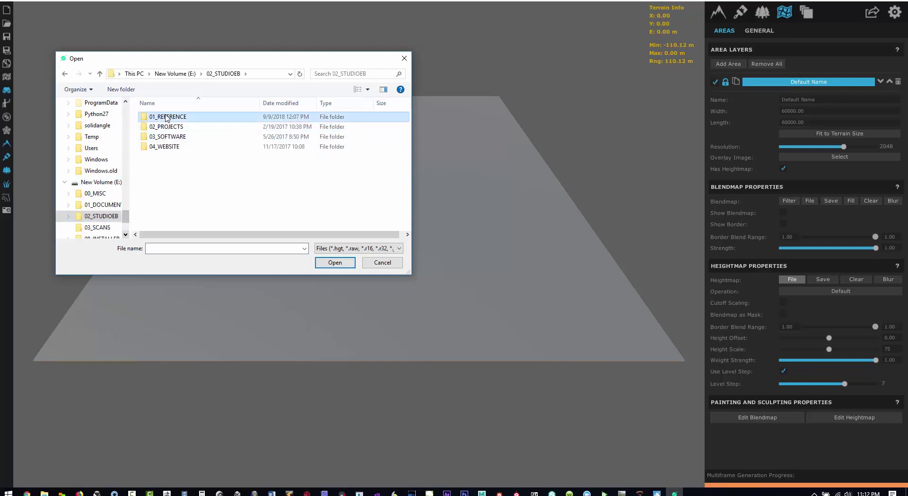
double_click(163, 117)
double_click(167, 127)
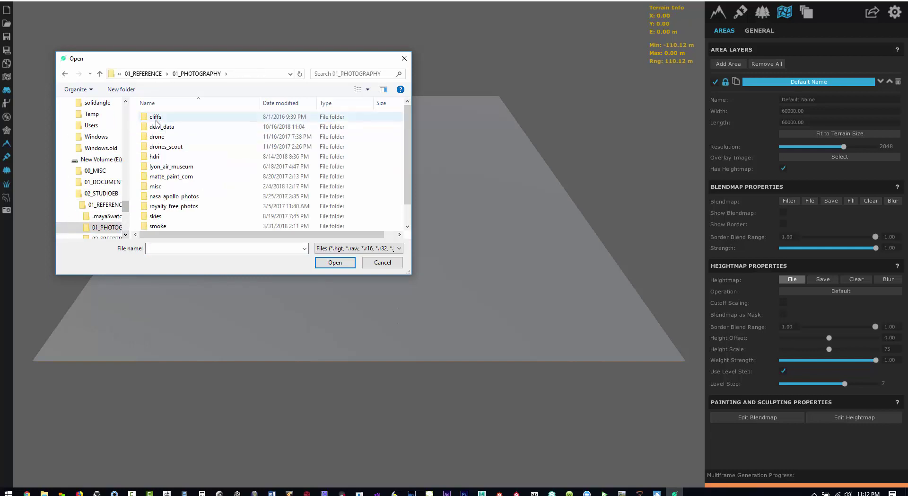
double_click(168, 127)
double_click(169, 127)
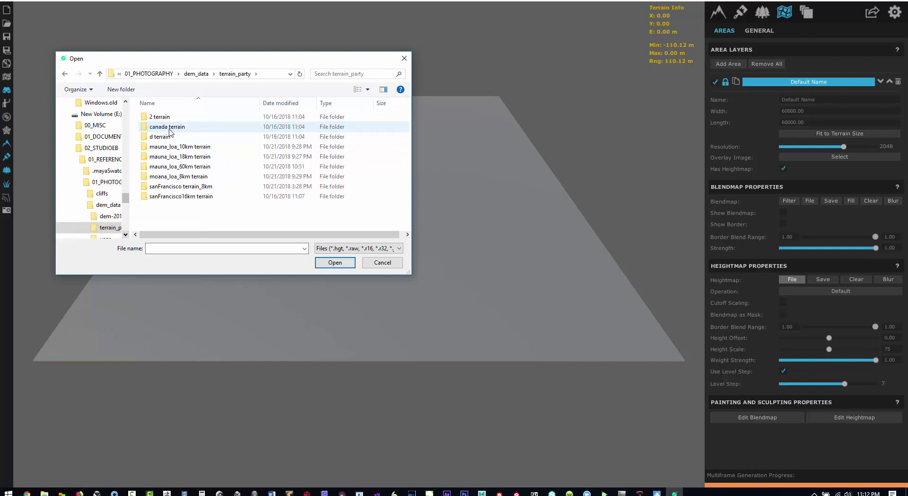
click(182, 168)
double_click(173, 168)
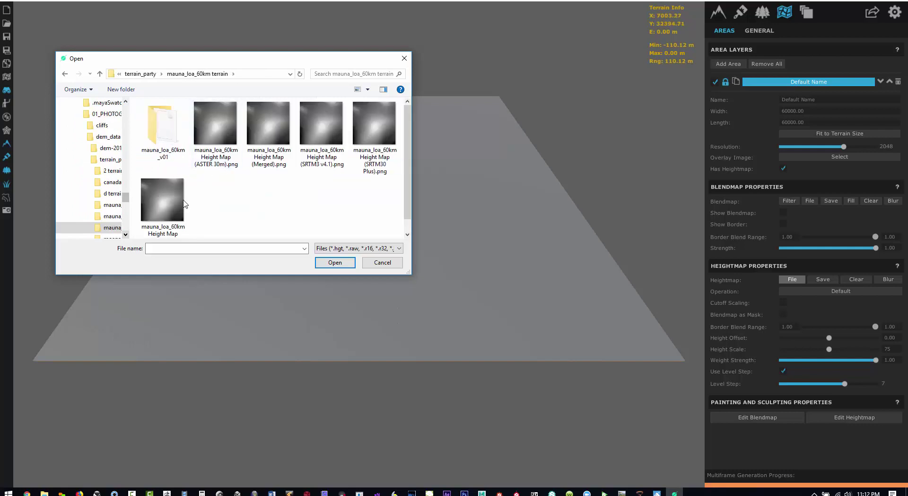
click(165, 203)
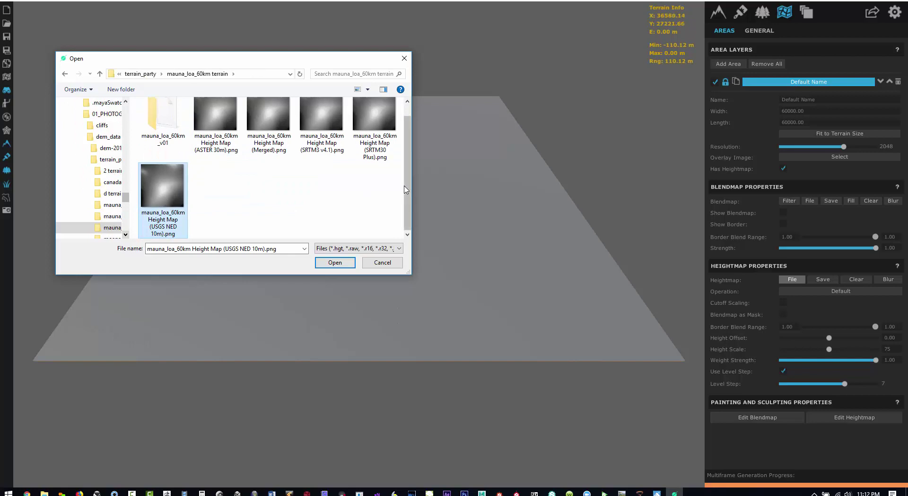
click(335, 262)
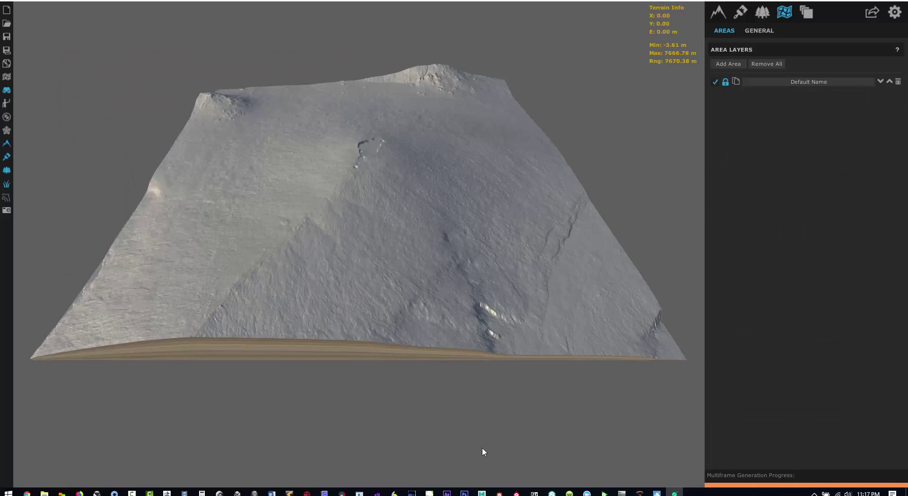
- Examine the 60 km Mauna Loa terrain up close and from several angles
drag(465, 409, 144, 345)
right_drag(144, 349, 307, 343)
scroll(307, 343, down, 3)
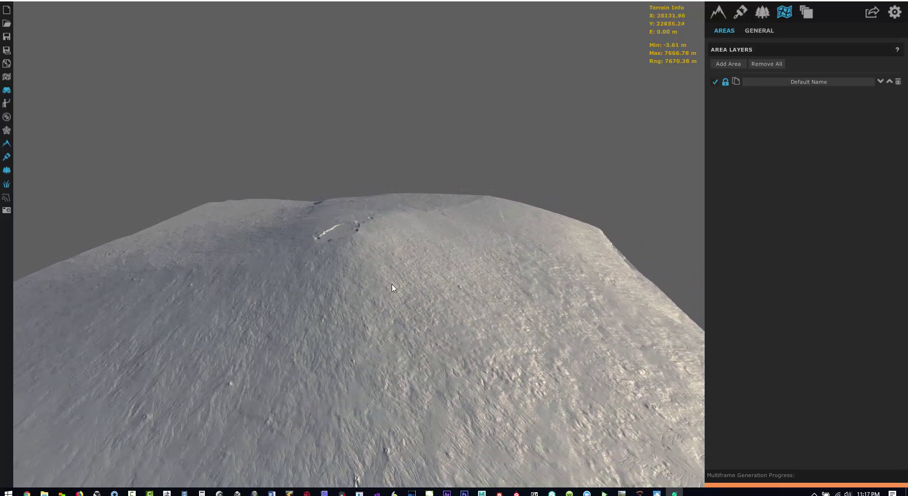
scroll(393, 287, down, 5)
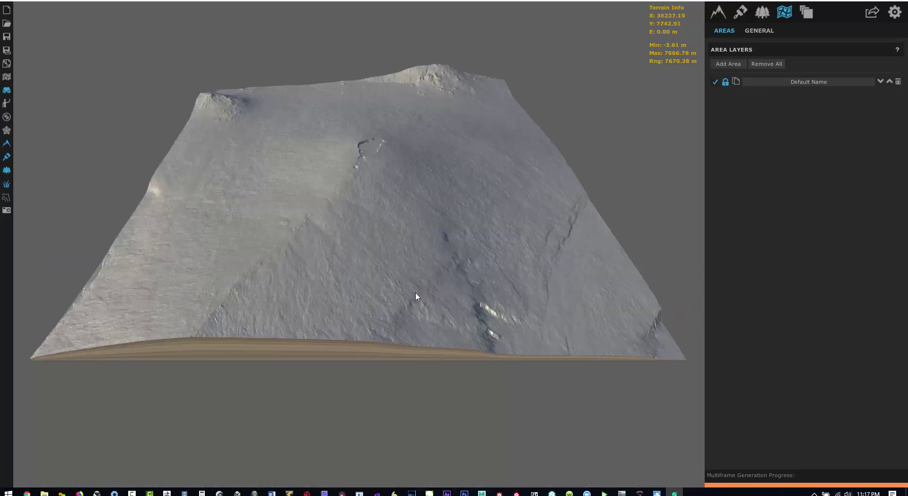
right_drag(416, 293, 301, 305)
right_drag(456, 264, 430, 281)
- Review the area layer's heightmap level strengths, the base terrain settings and the Ridged filter's properties
click(776, 80)
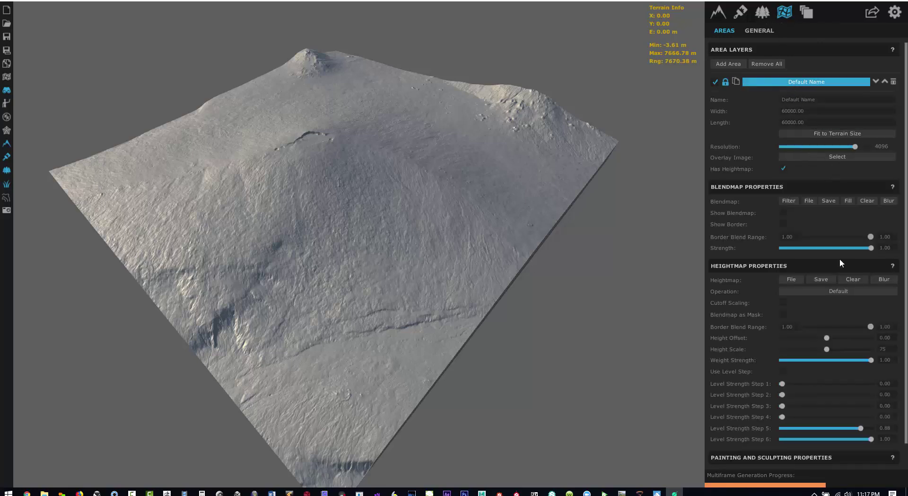
click(717, 12)
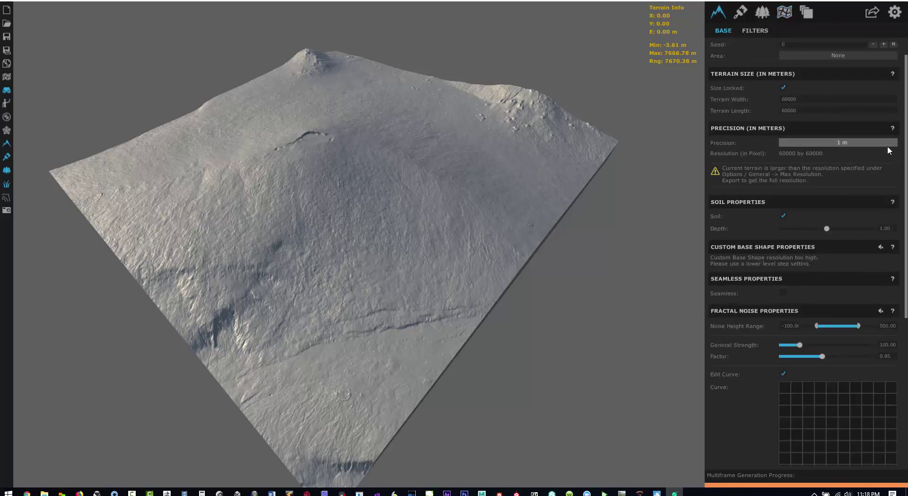
scroll(905, 108, up, 1)
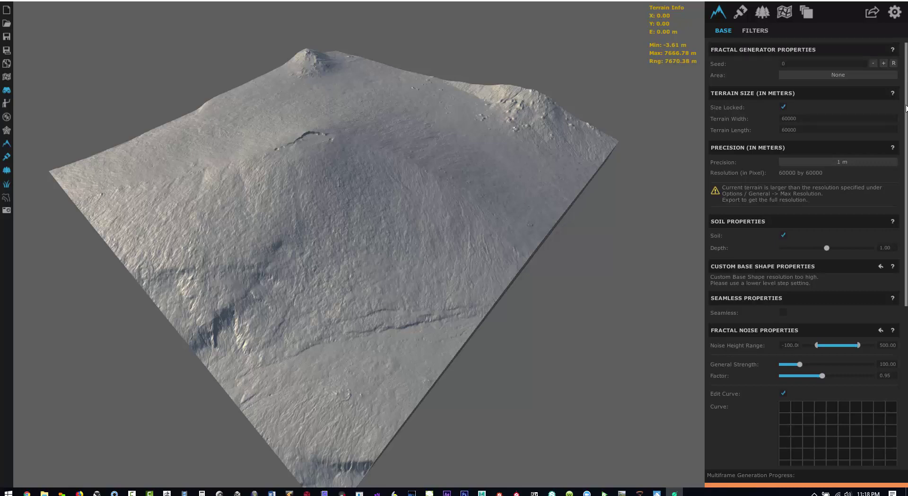
click(755, 31)
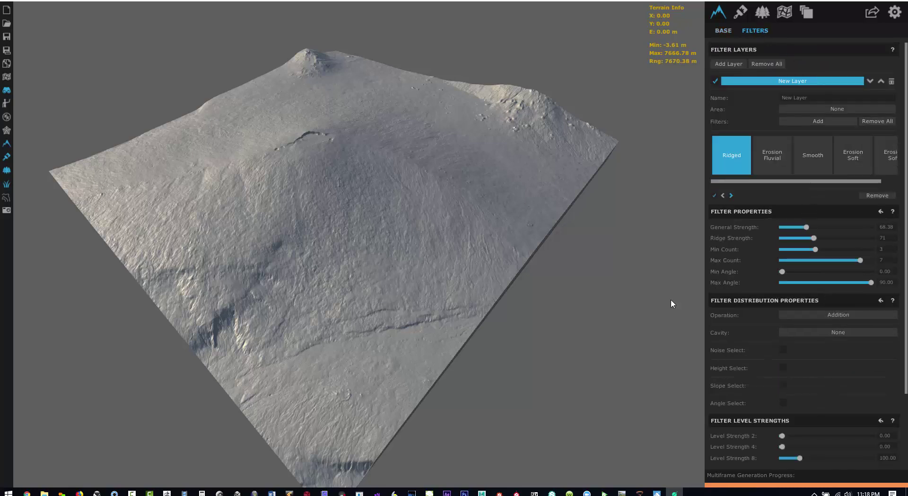